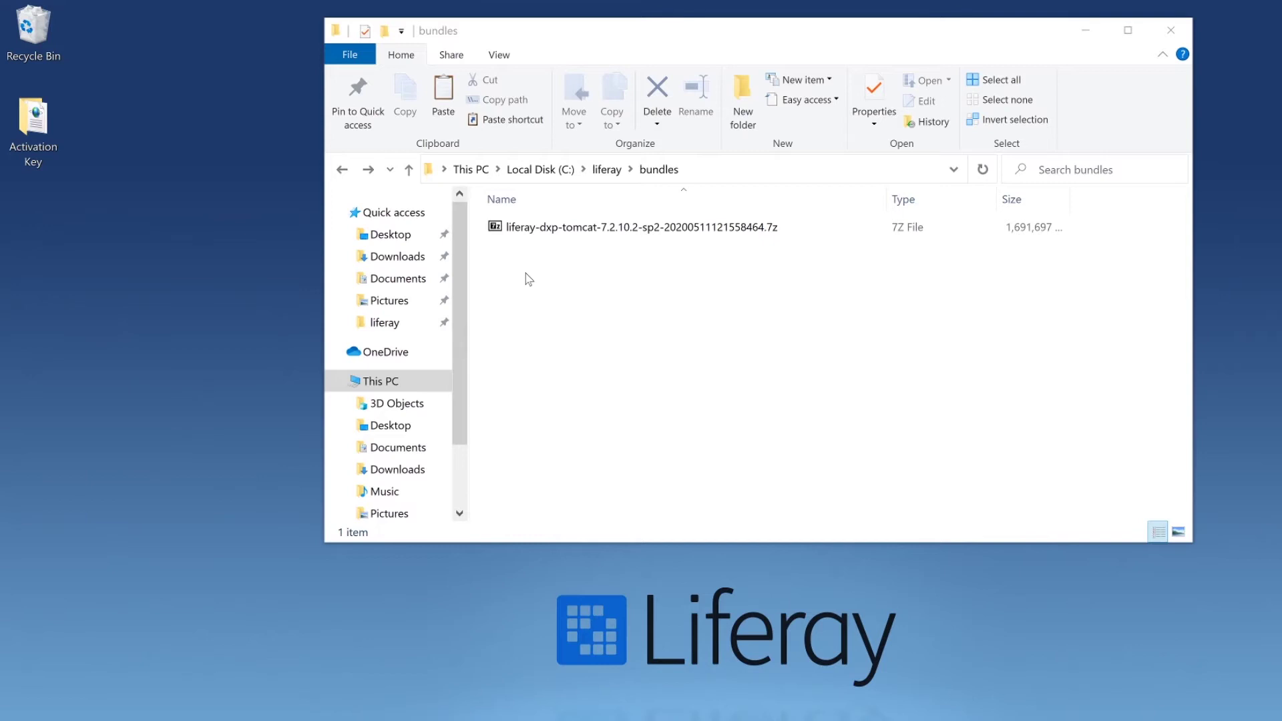
Extract the Liferay DXP .7z archive into the bundles folder with 7-Zip's Extract Here
right_click(585, 231)
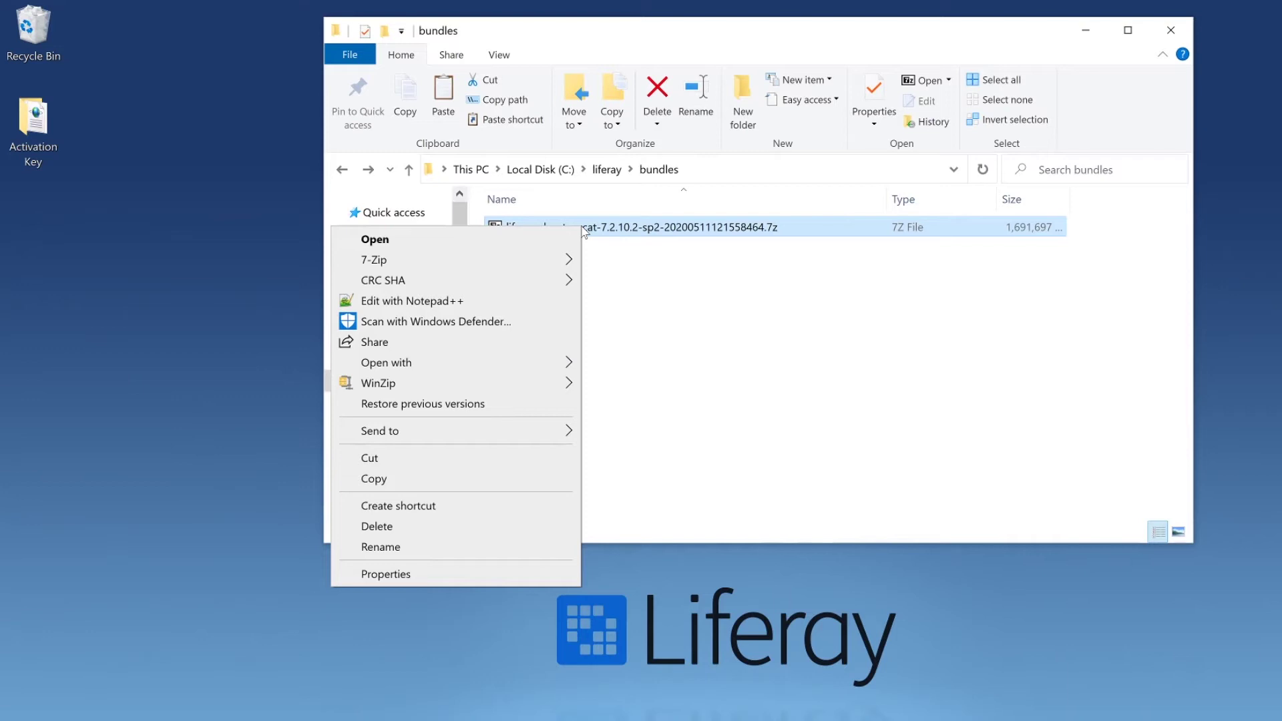
mouse_move(516, 262)
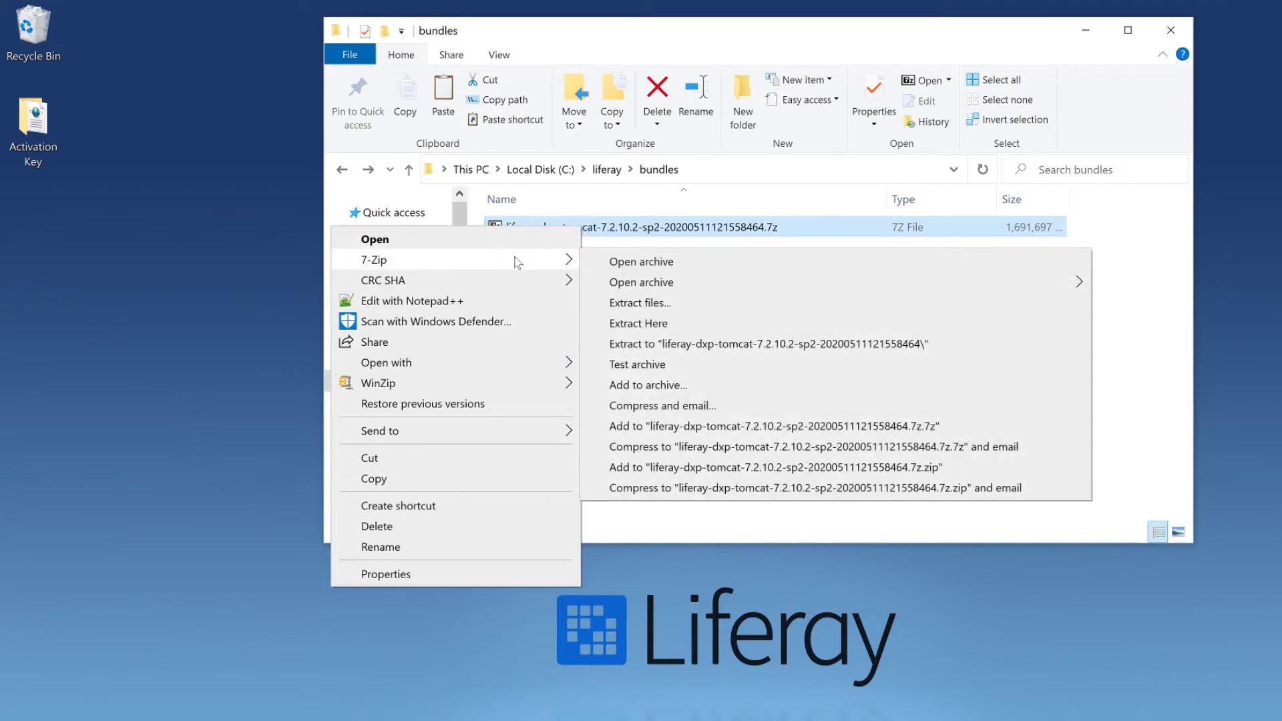
click(644, 325)
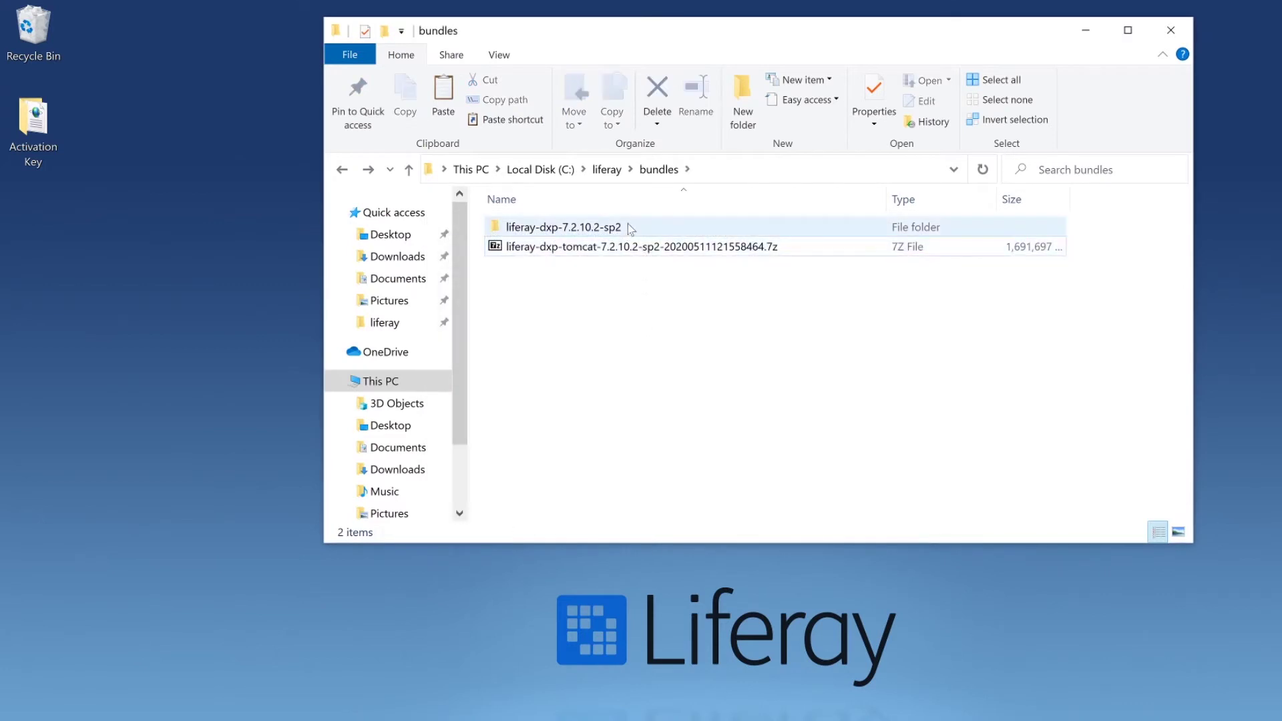
Run startup.bat from liferay-dxp-7.2.10.2-sp2\tomcat-9.0.33\bin to launch the Tomcat server
double_click(629, 228)
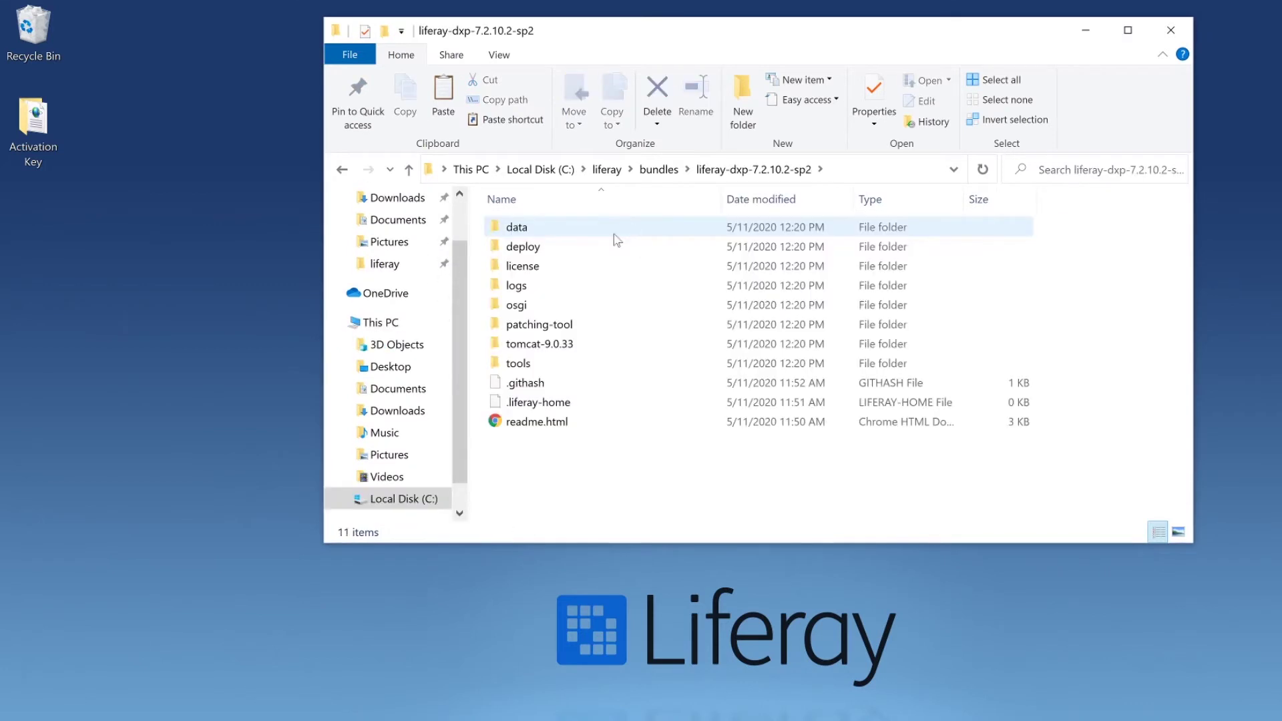
double_click(610, 346)
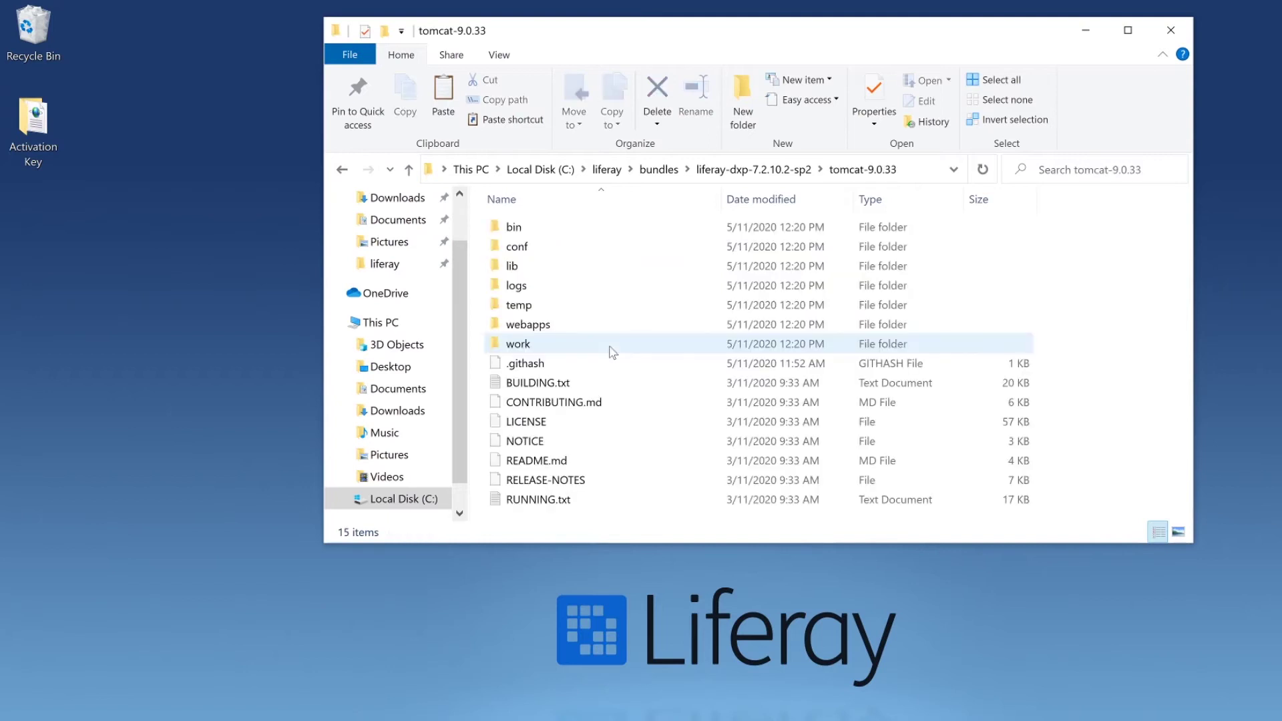
double_click(578, 229)
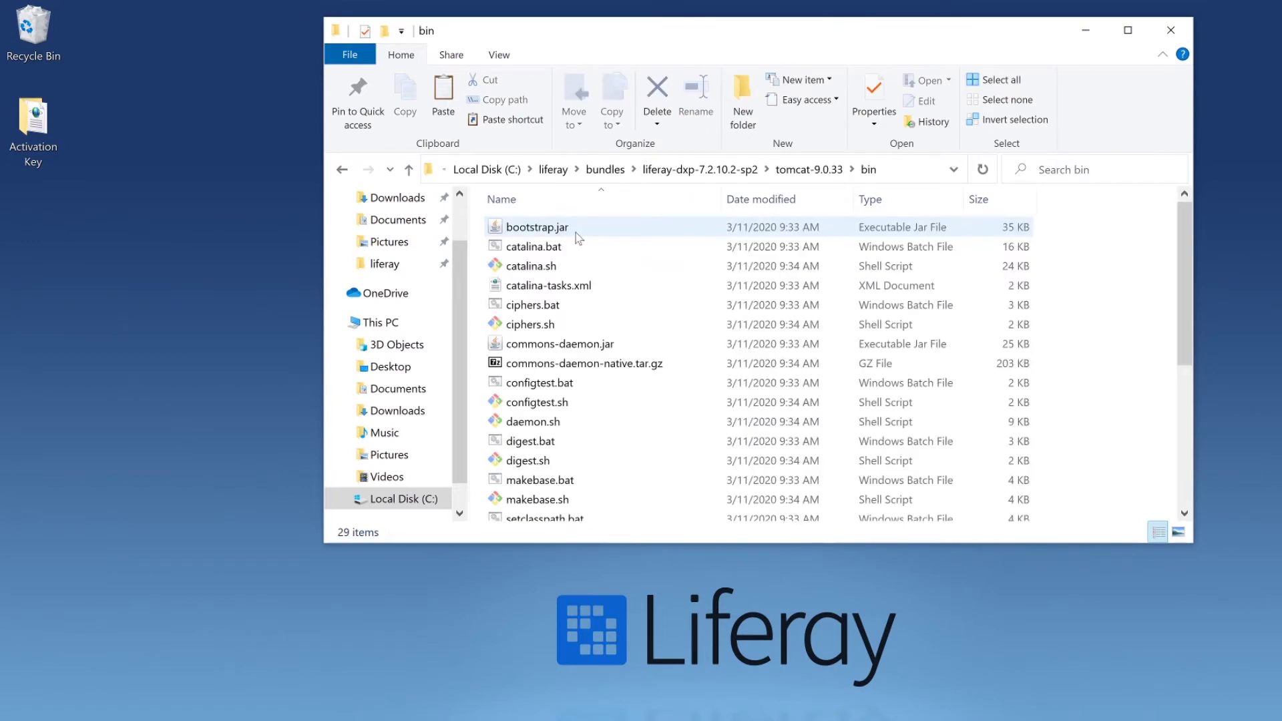
scroll(579, 239, down, 5)
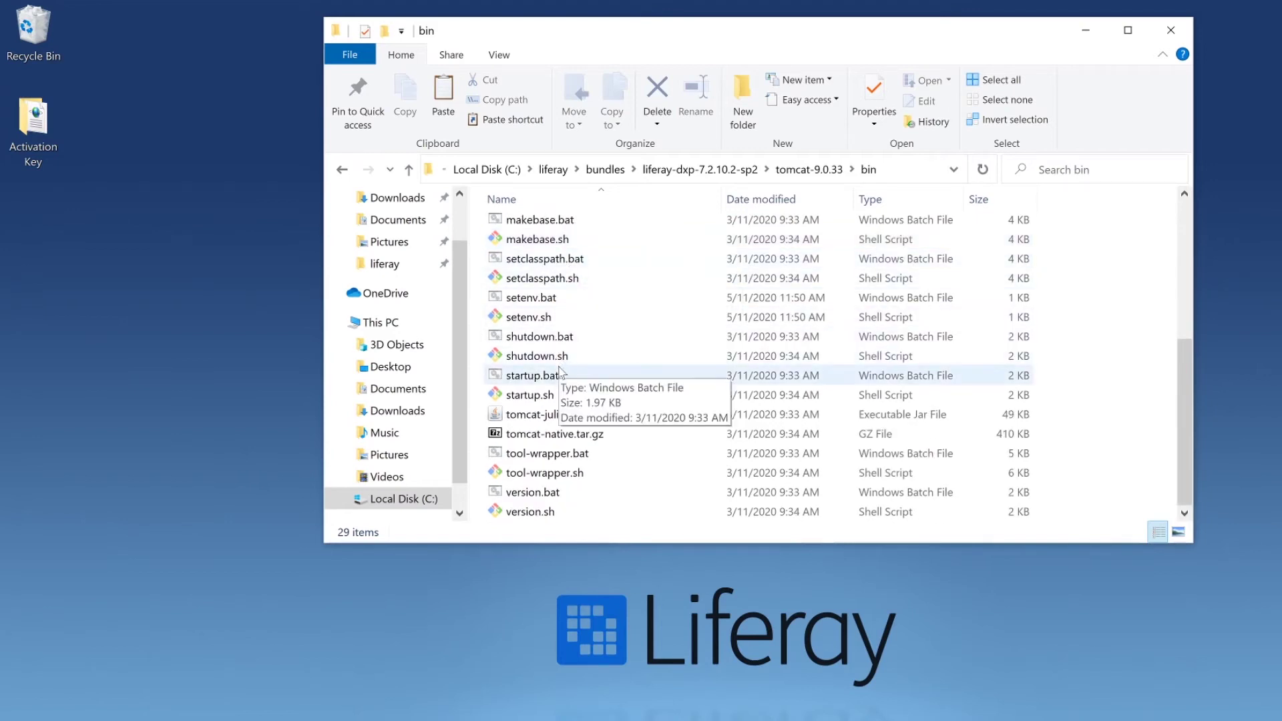
double_click(533, 375)
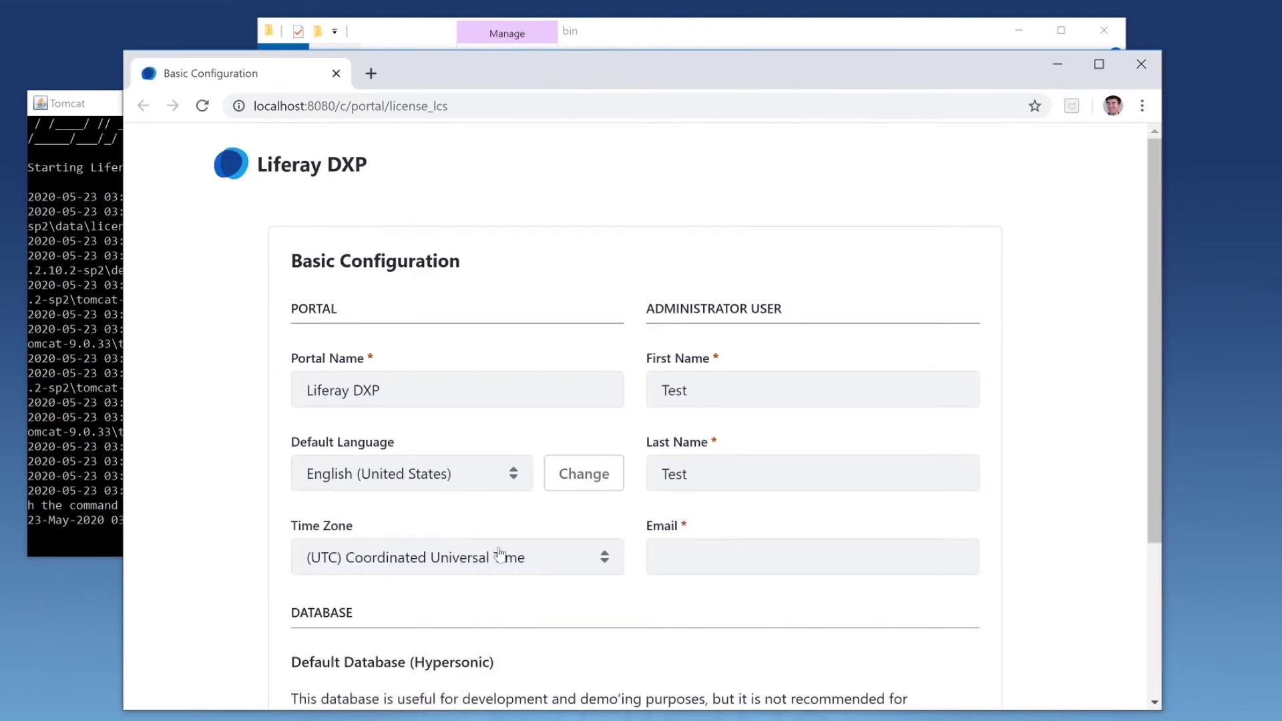
Replace the portal name with 'Livingstone Hotels & Resorts' from the autocomplete suggestion
key(Tab)
text(Livi)
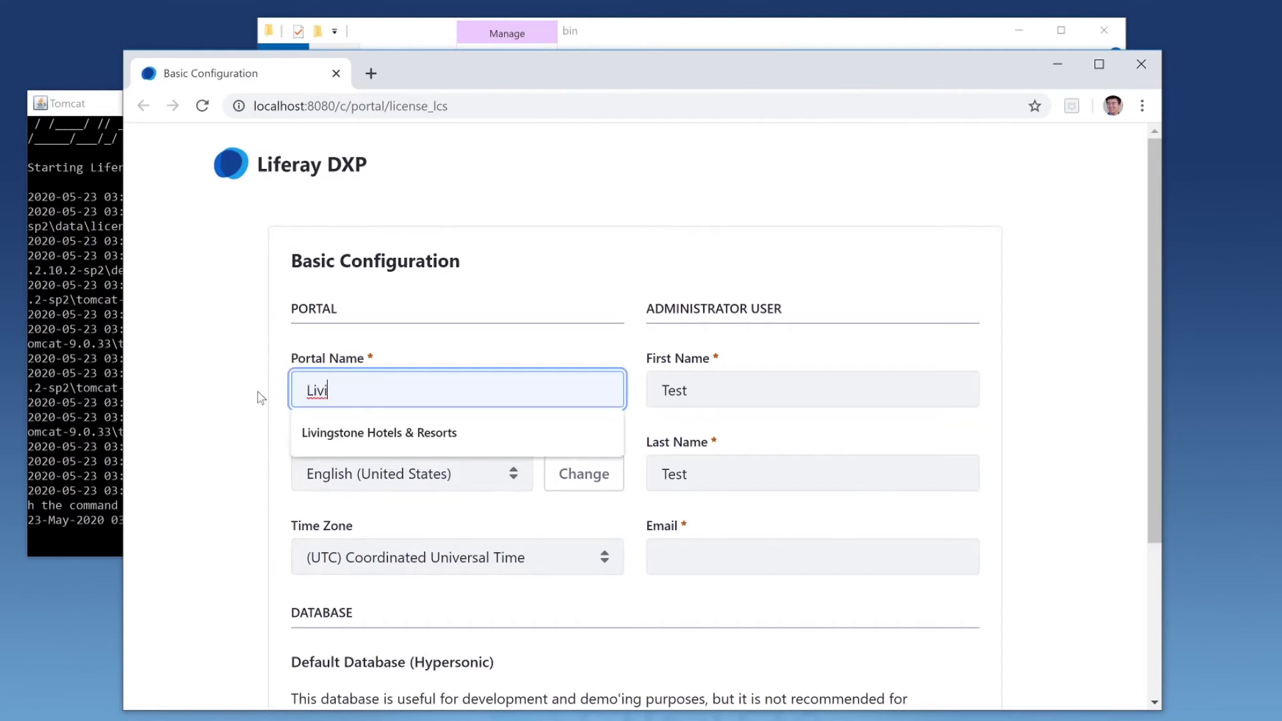
key(Down)
key(Return)
key(Tab)
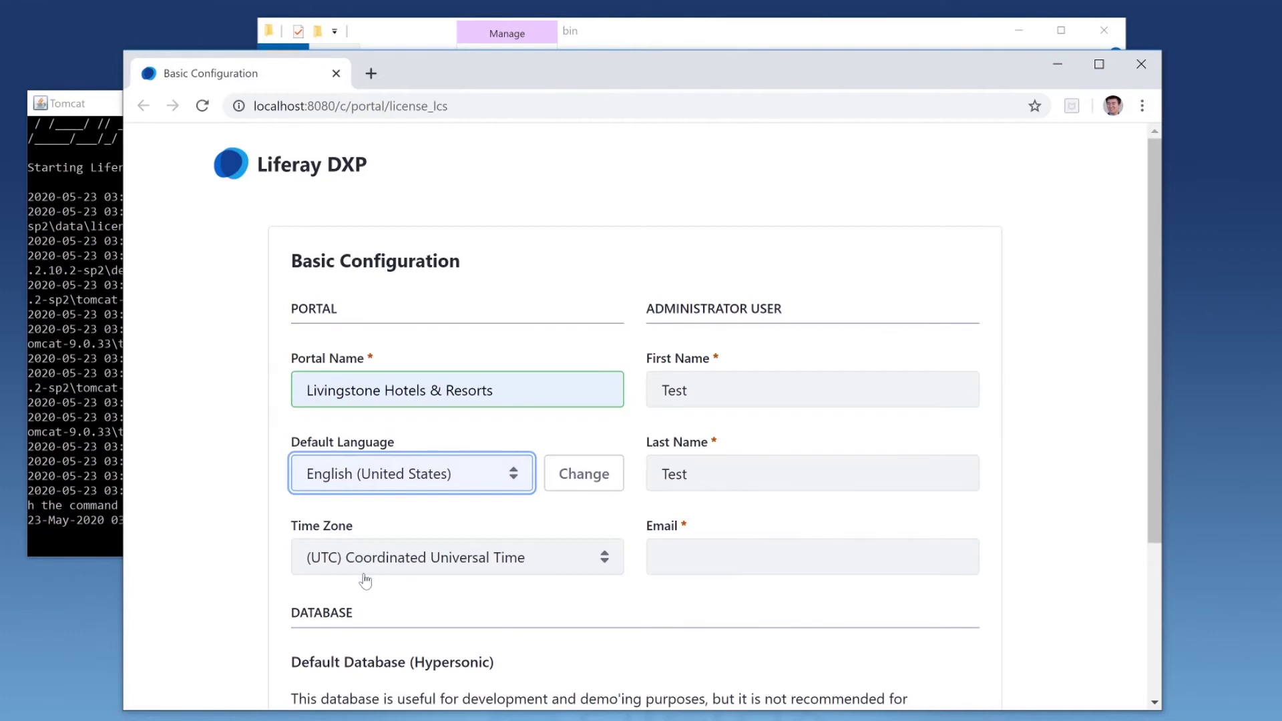
Fill in the administrator's first and last name from autocomplete suggestions
key(Tab)
key(Tab)
key(Tab)
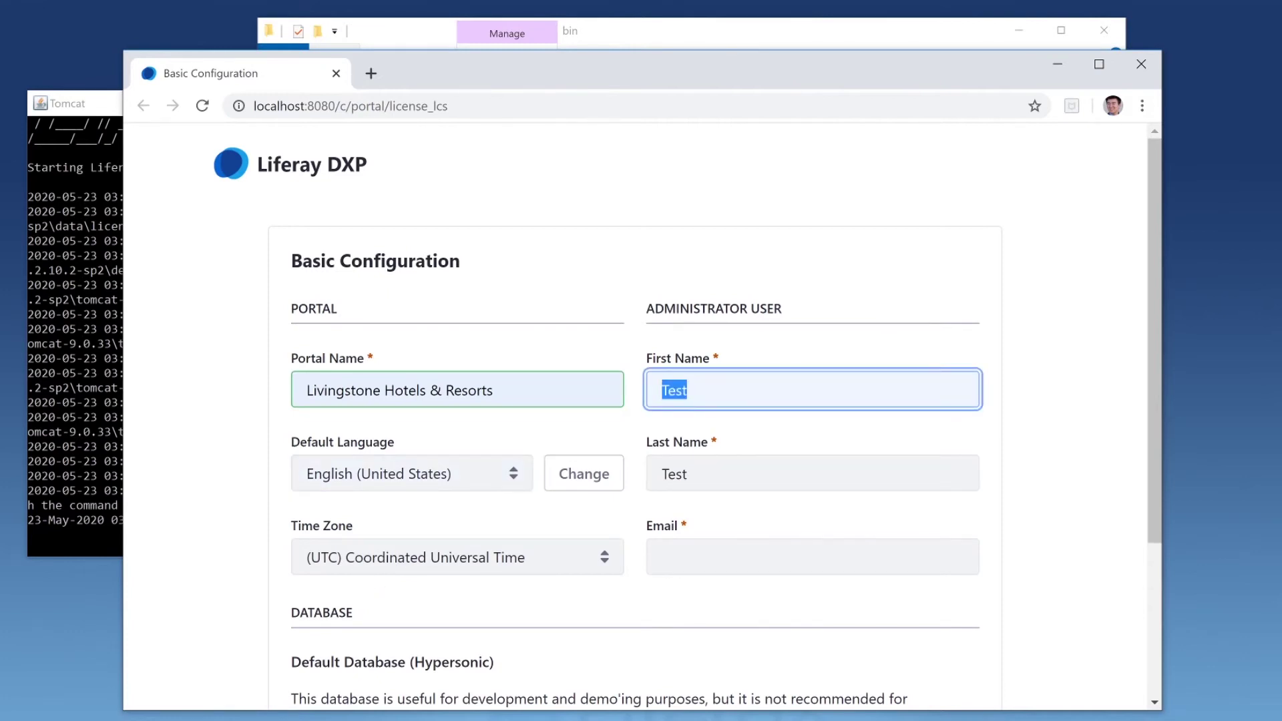
text(Josi)
key(Down)
key(Return)
key(Tab)
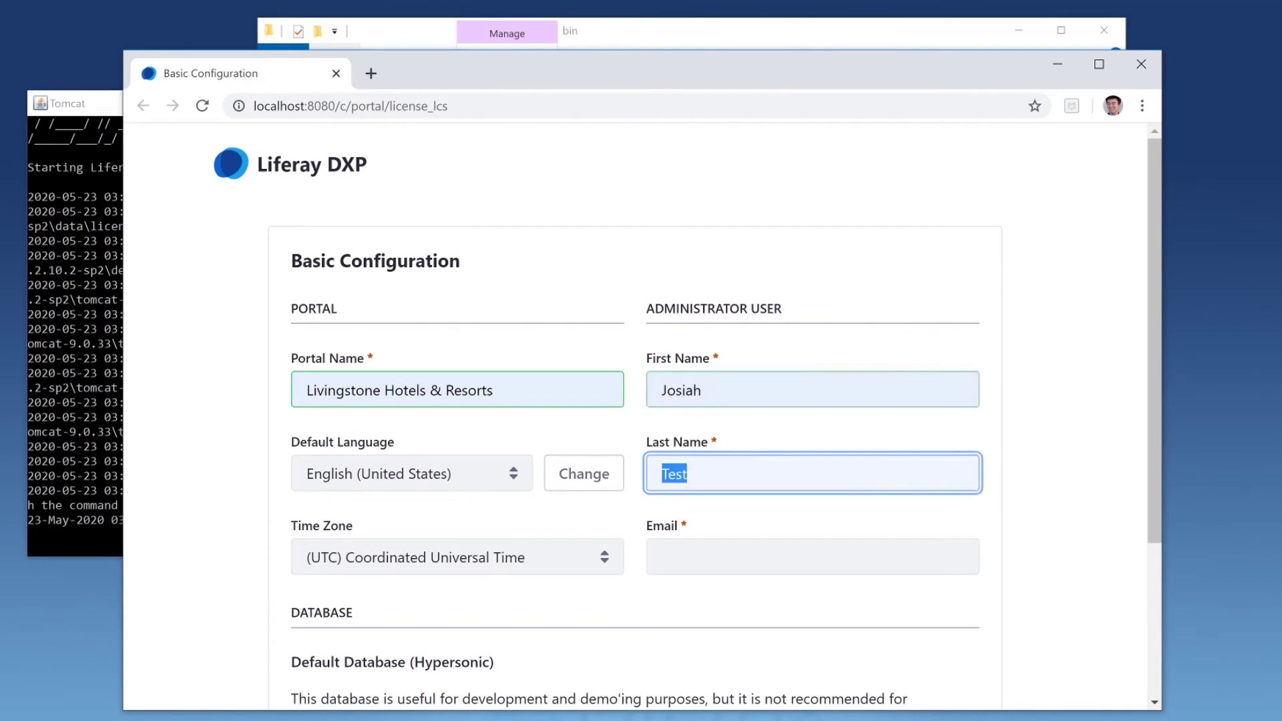
text(Co)
key(Down)
key(Return)
Enter the administrator's e-mail address and submit the basic configuration
key(Tab)
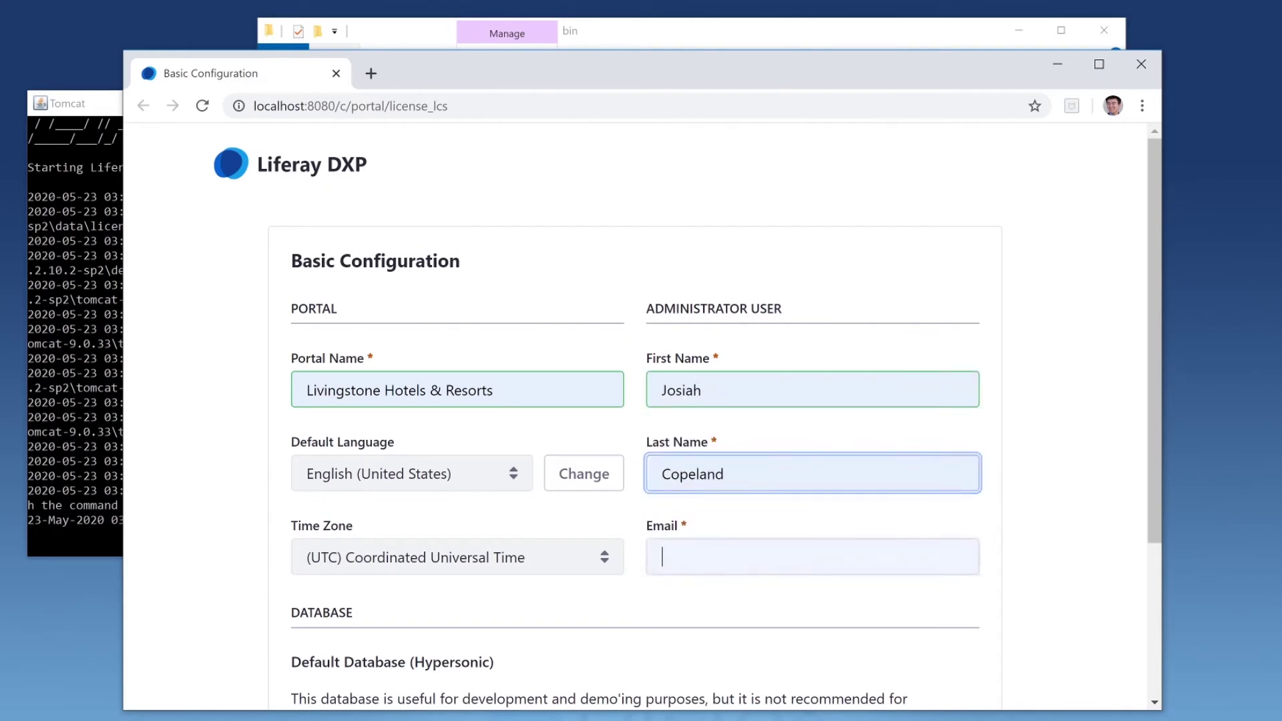
text(jos)
key(Down)
key(Return)
key(Tab)
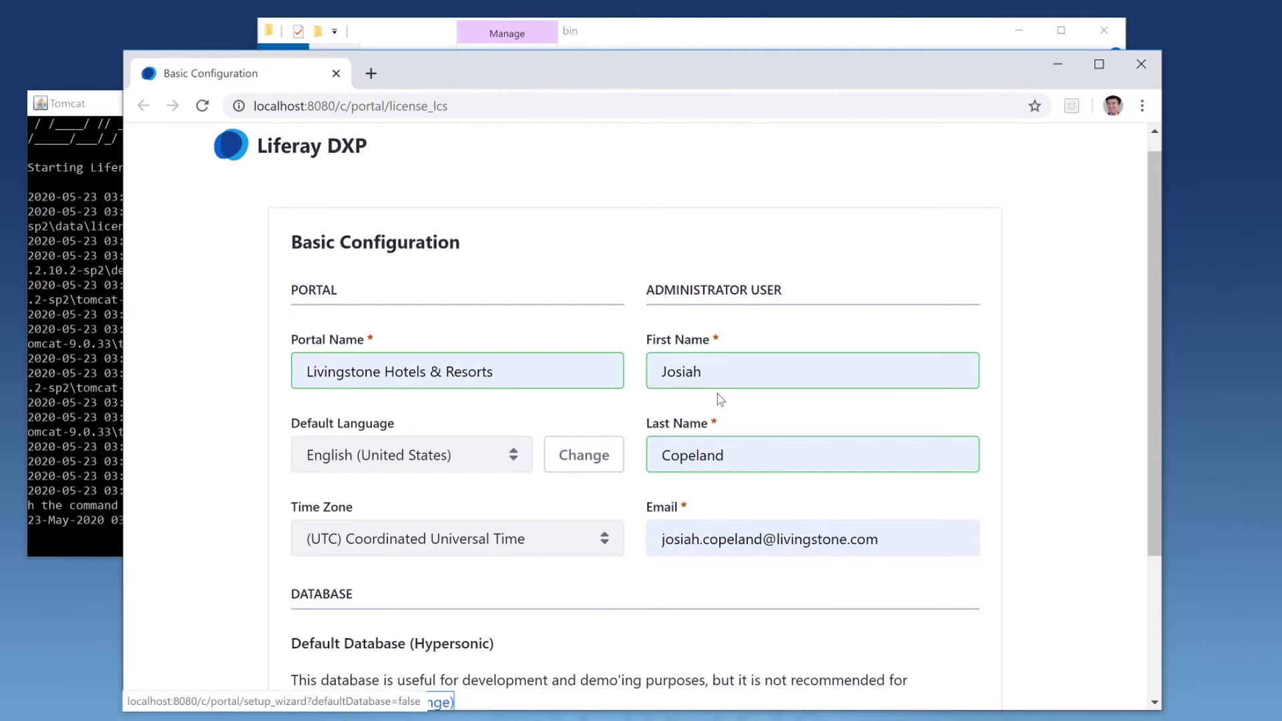
scroll(721, 400, down, 3)
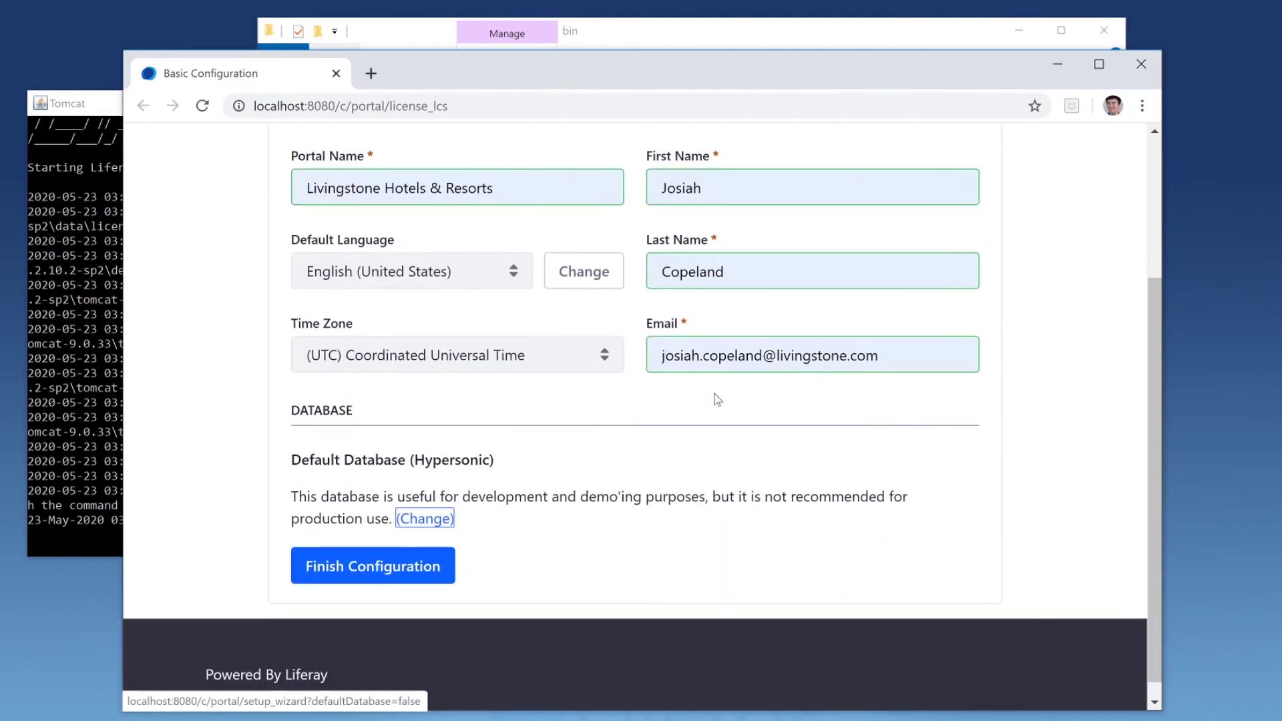
click(379, 567)
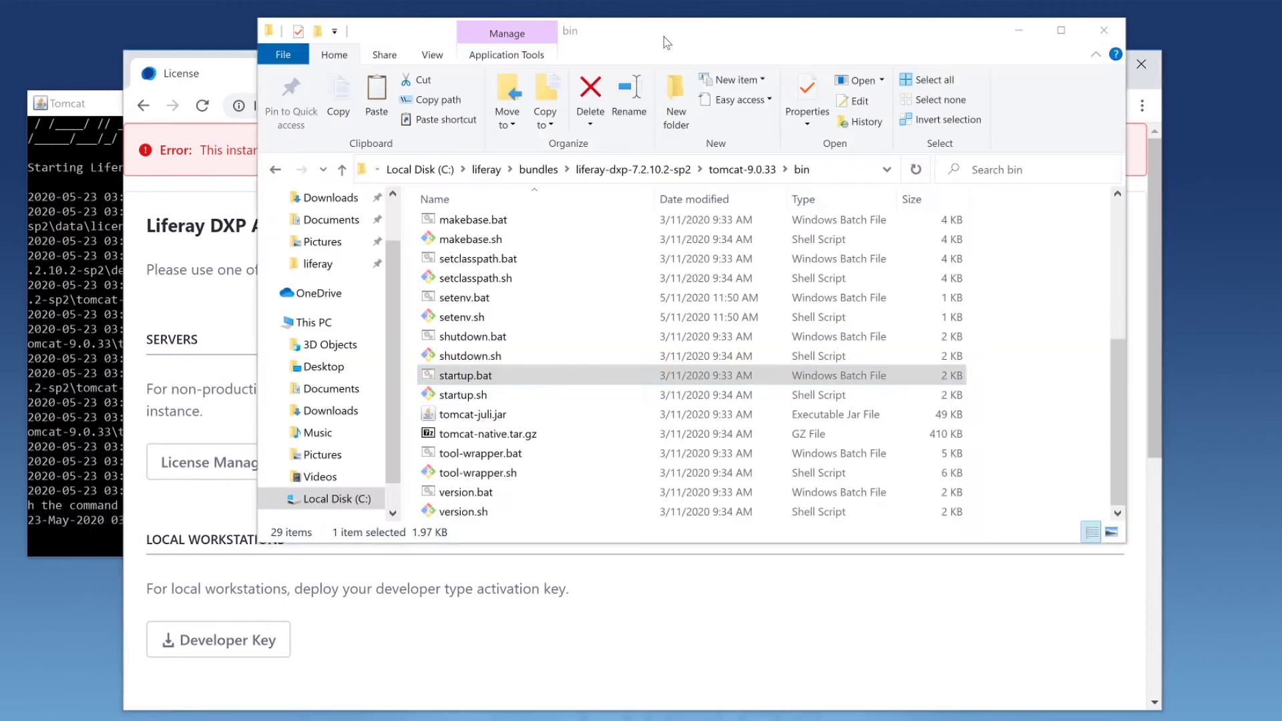
Go from bin back to bundles and open liferay-dxp-7.2.10.2-sp2\deploy, moving the window right
click(667, 42)
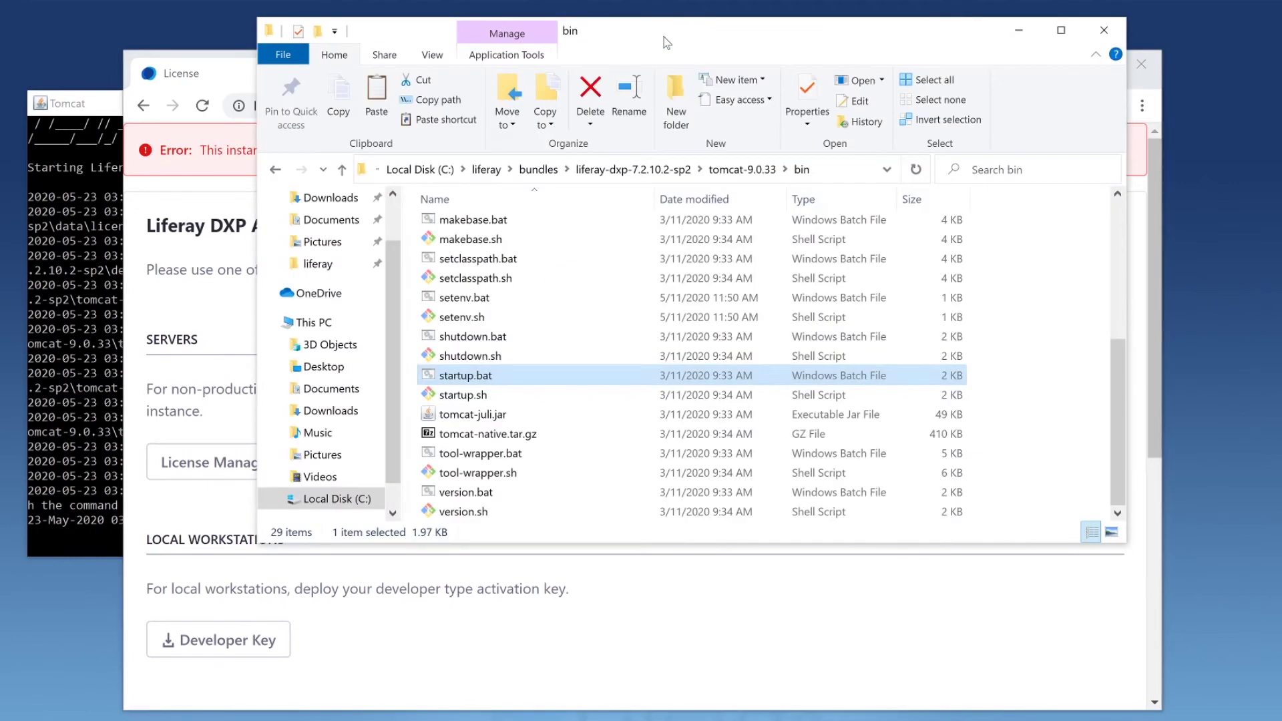
click(539, 169)
double_click(491, 228)
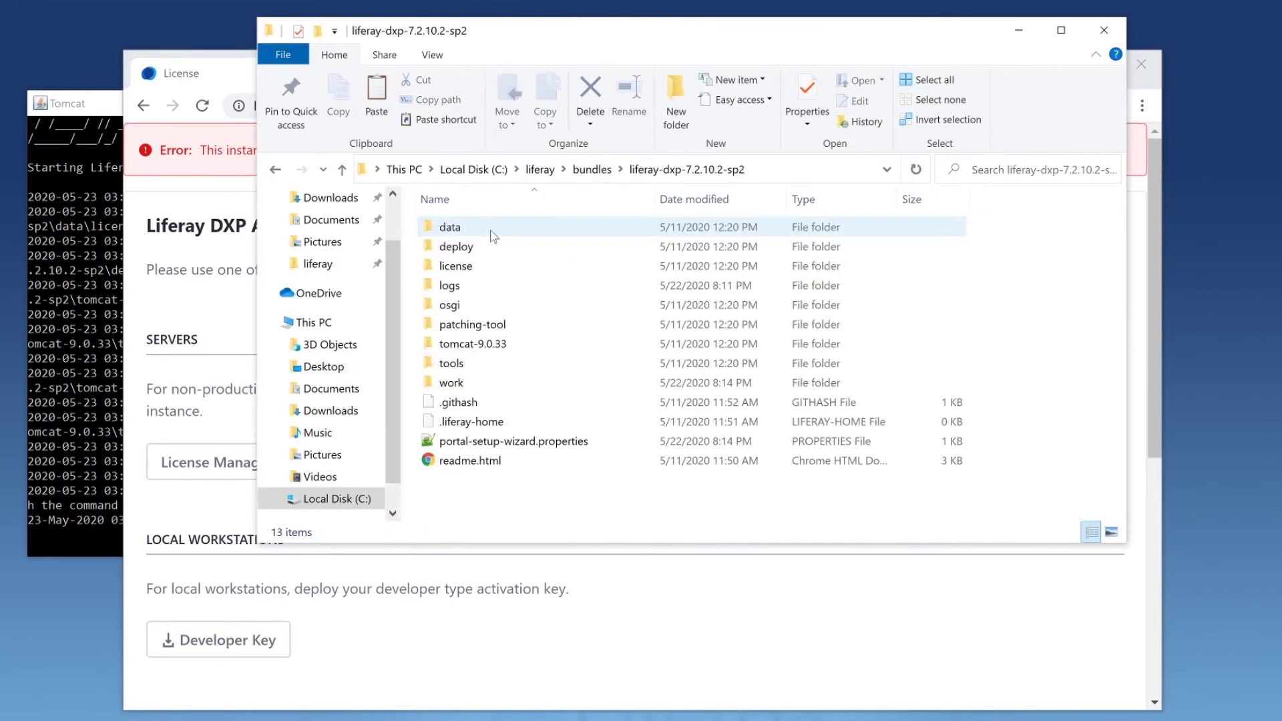
double_click(489, 246)
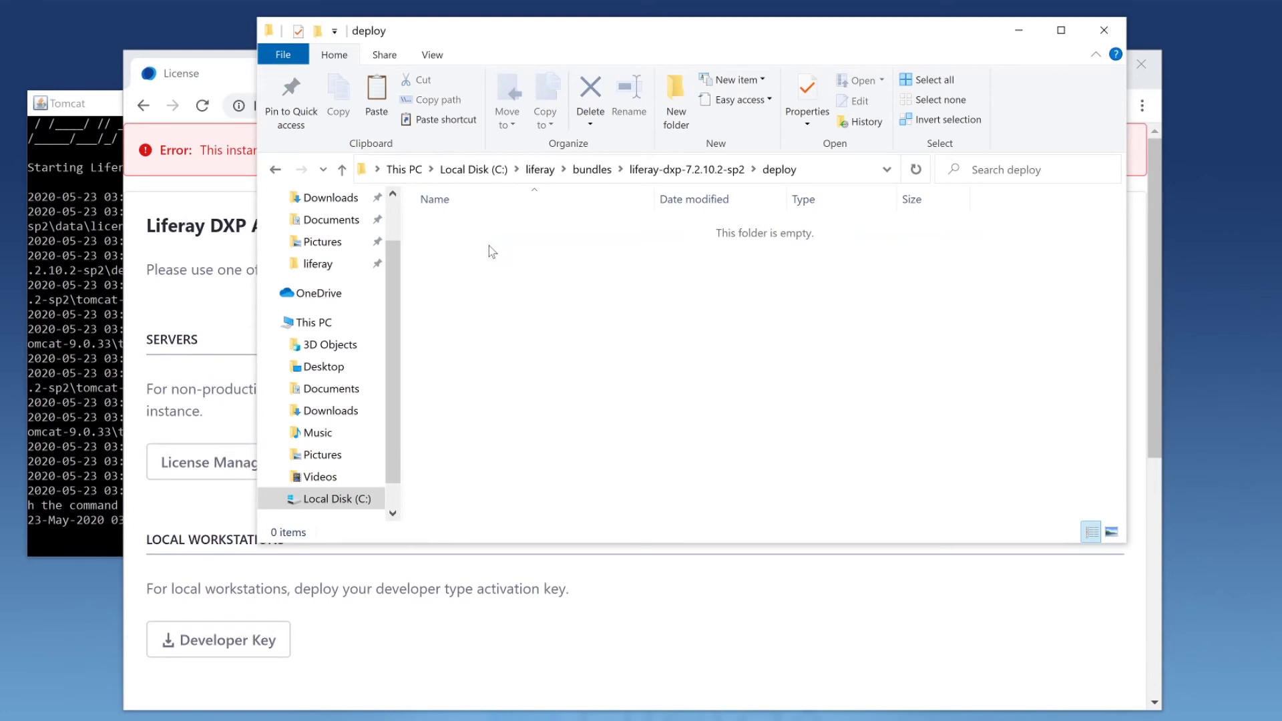
drag(526, 39, 711, 57)
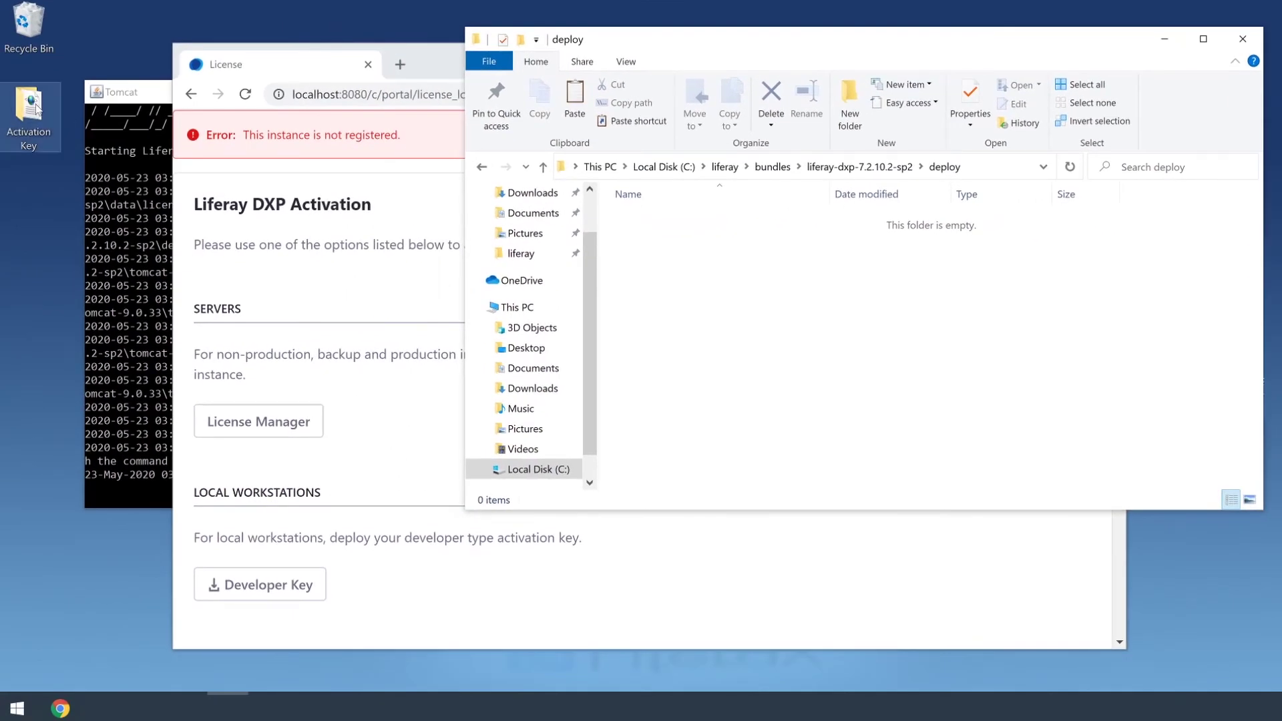
Open the desktop Activation Key folder, then close its window again
double_click(30, 110)
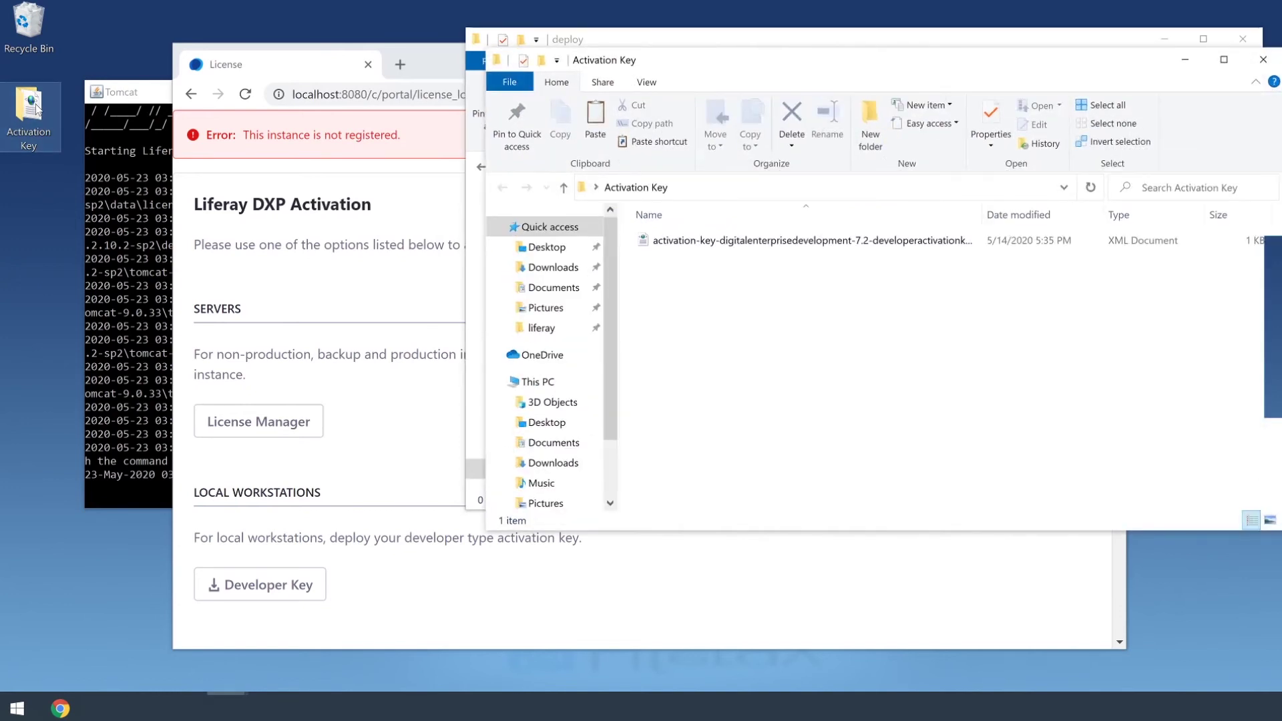
click(768, 240)
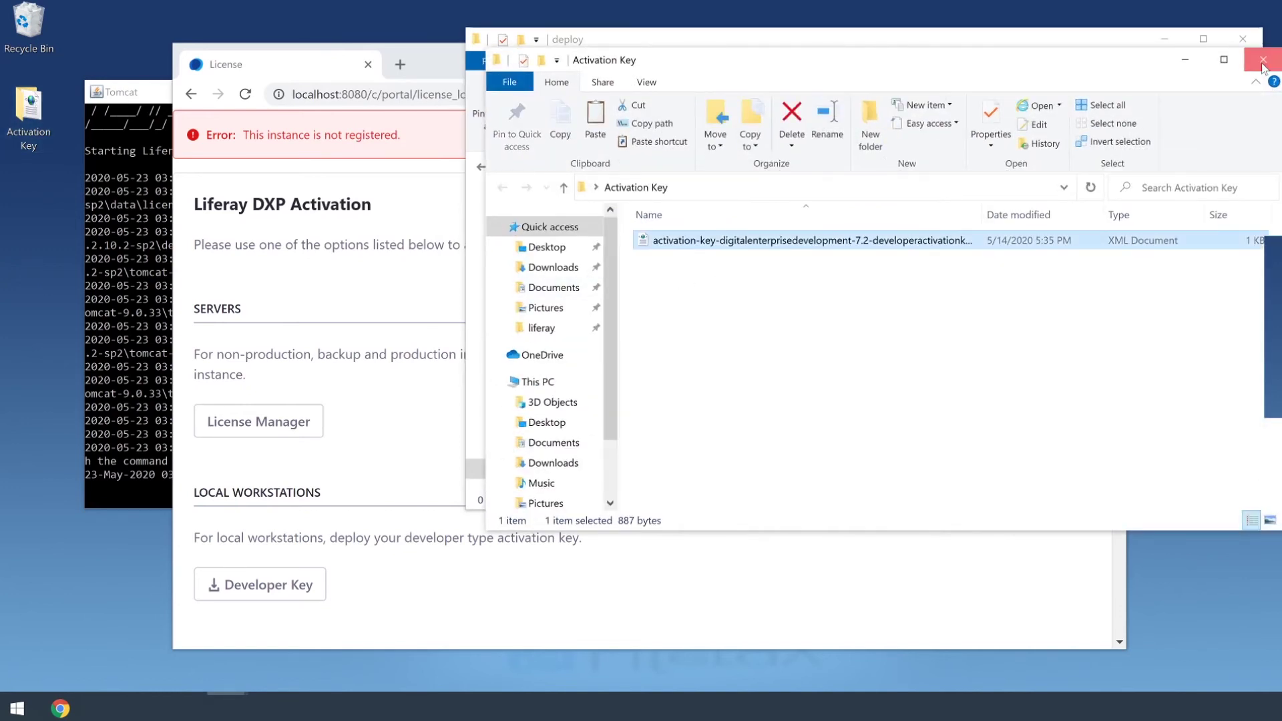
click(1262, 60)
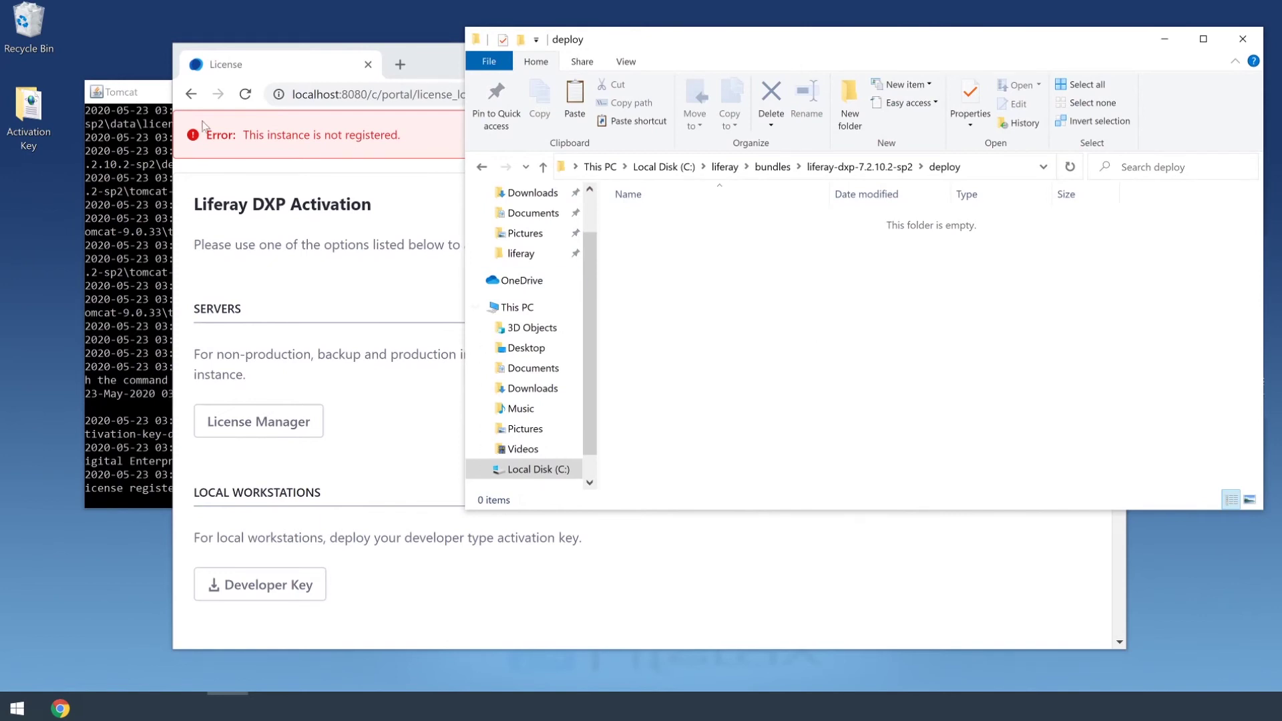
Enlarge the Tomcat log to confirm the Digital Enterprise Development license is registered
click(161, 92)
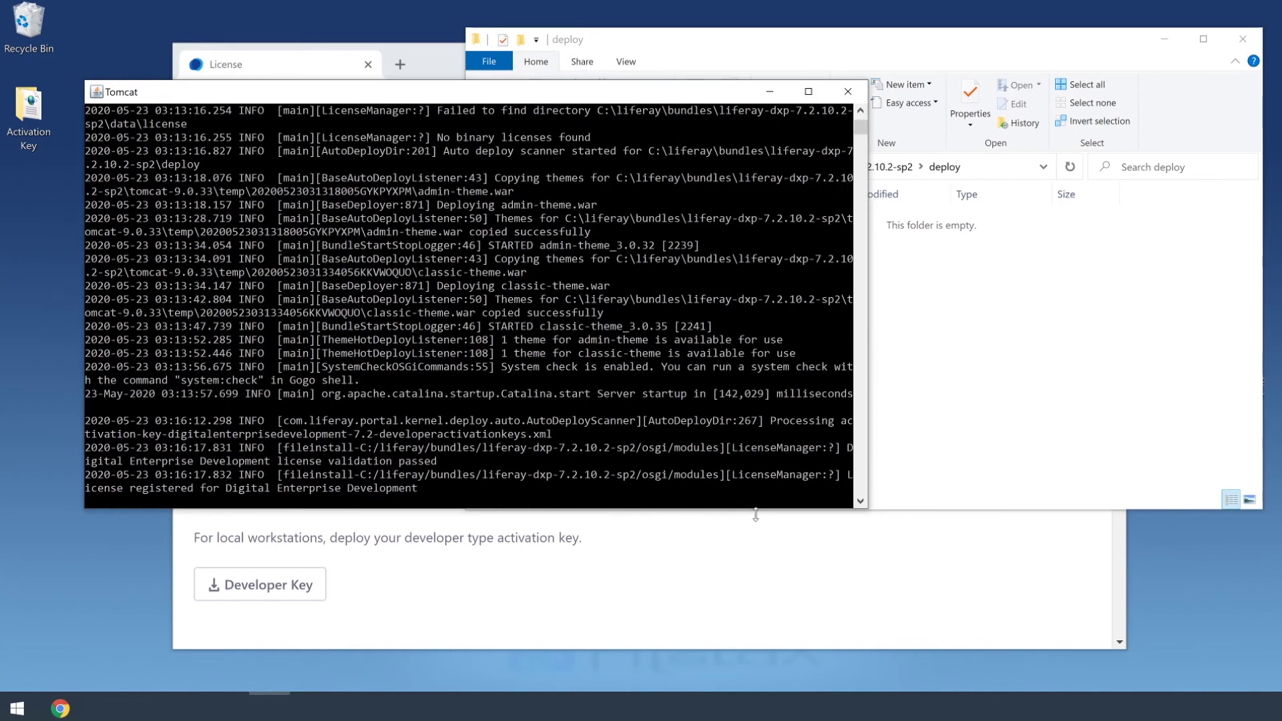
drag(864, 509, 1245, 520)
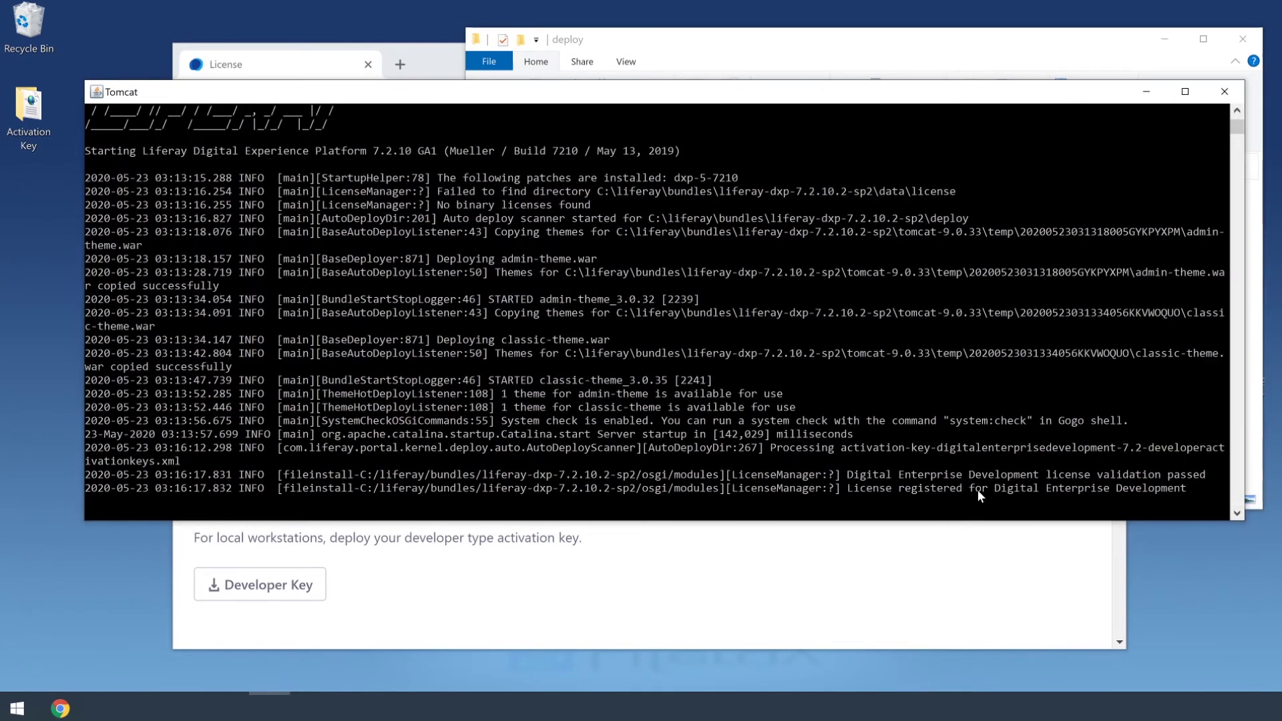
click(439, 54)
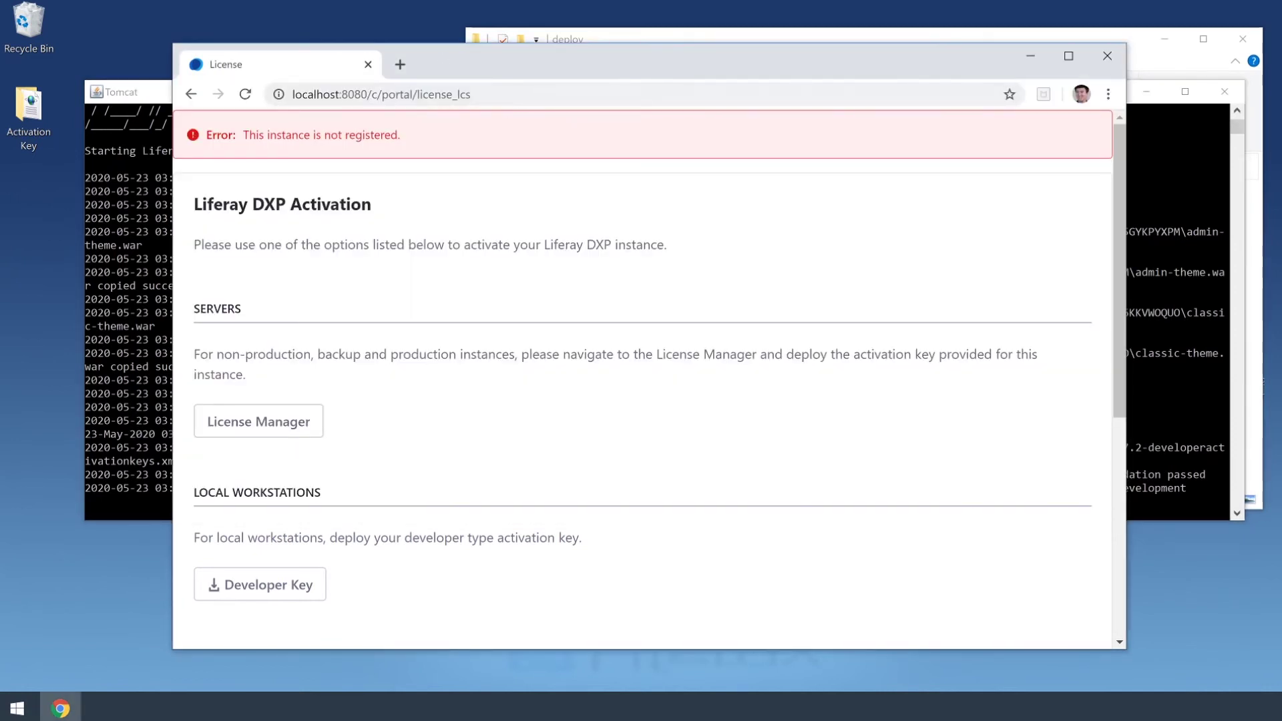
Reload the activated site and enter the administrator's e-mail and password in the sign-in form
click(508, 95)
key(Return)
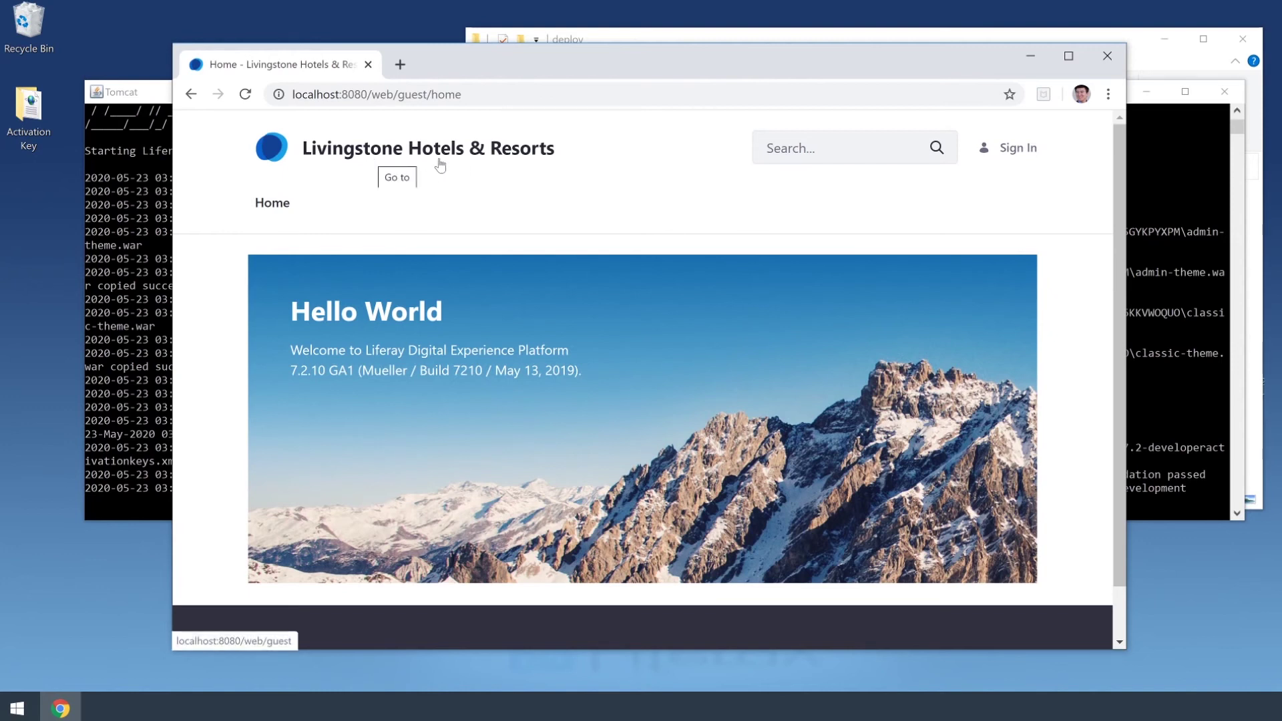
click(1016, 150)
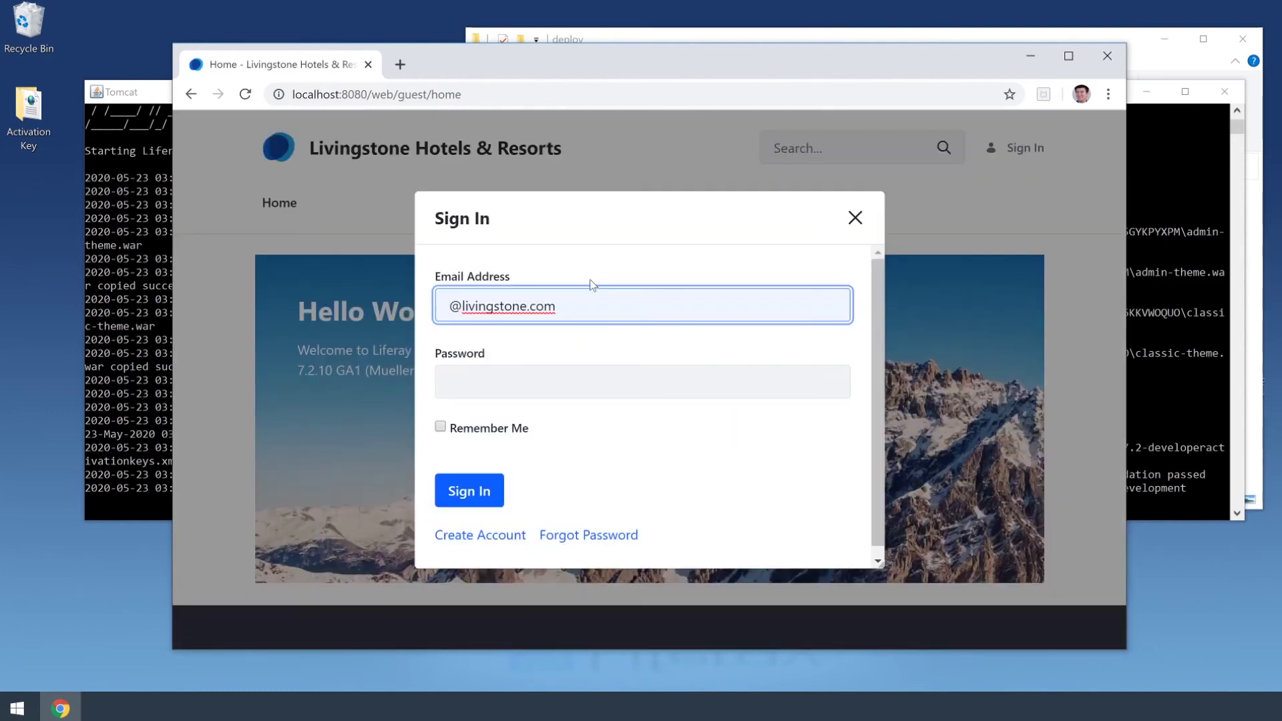
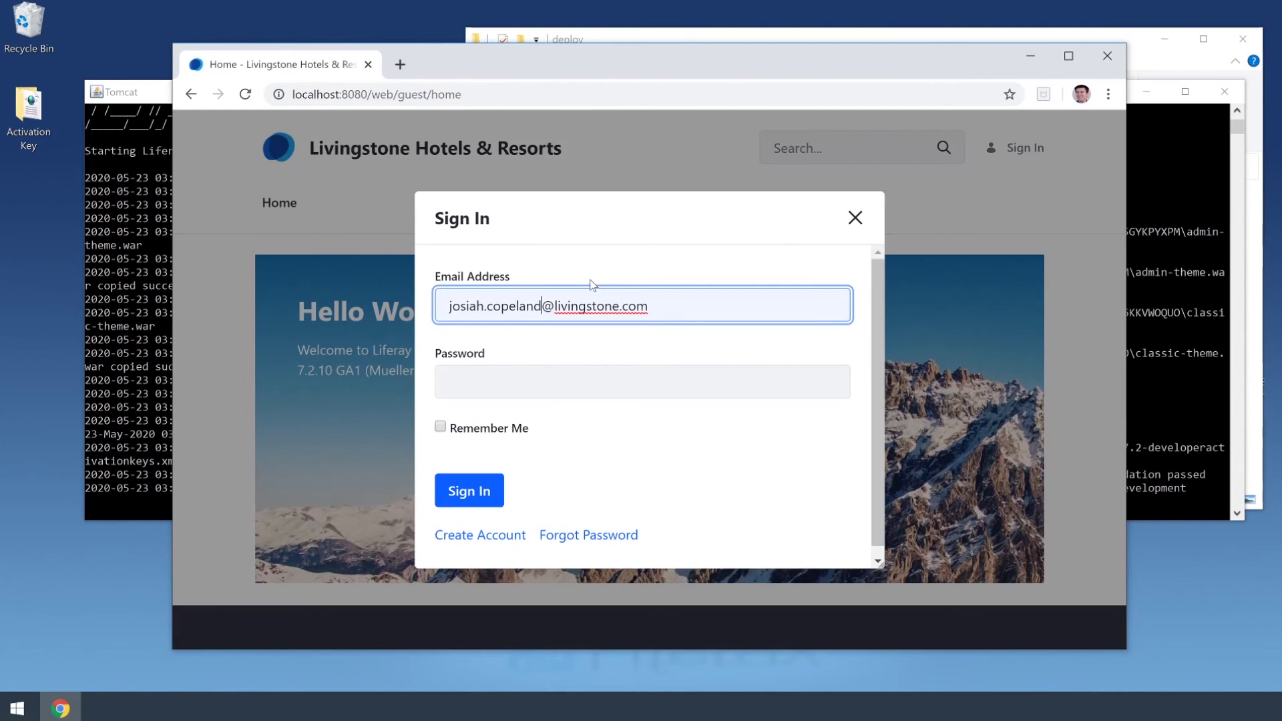
key(Tab)
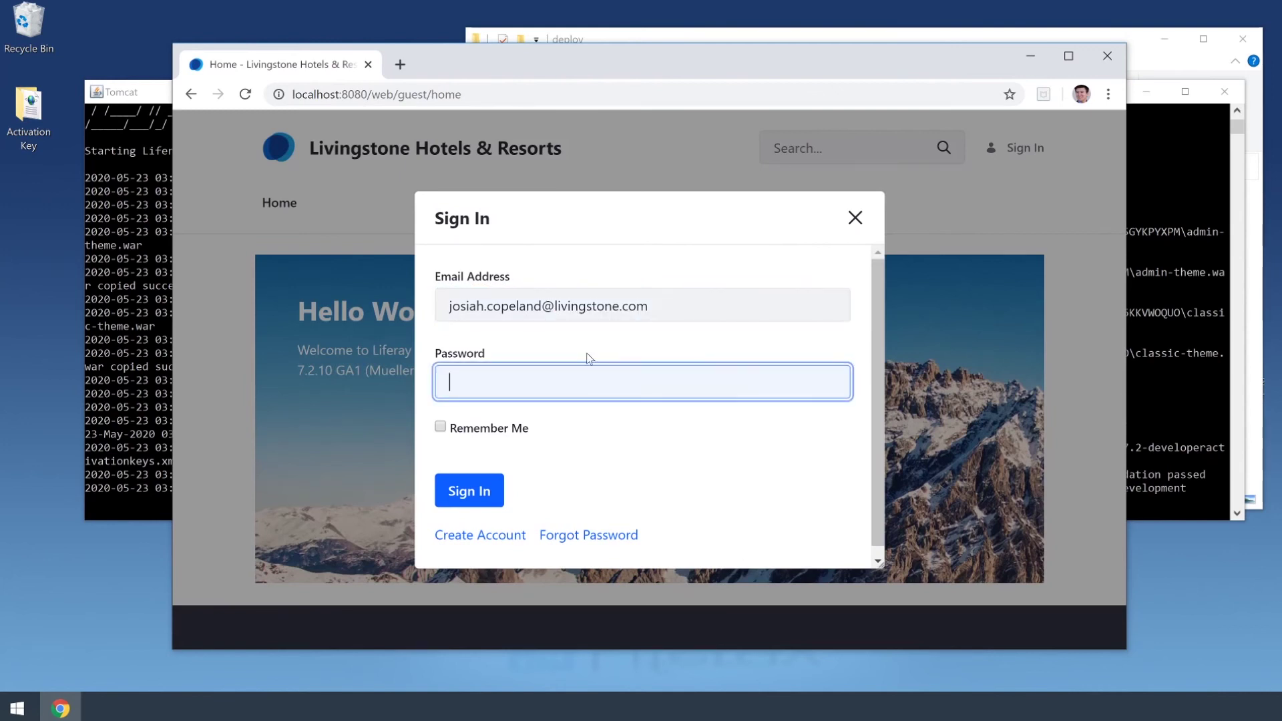
text(test)
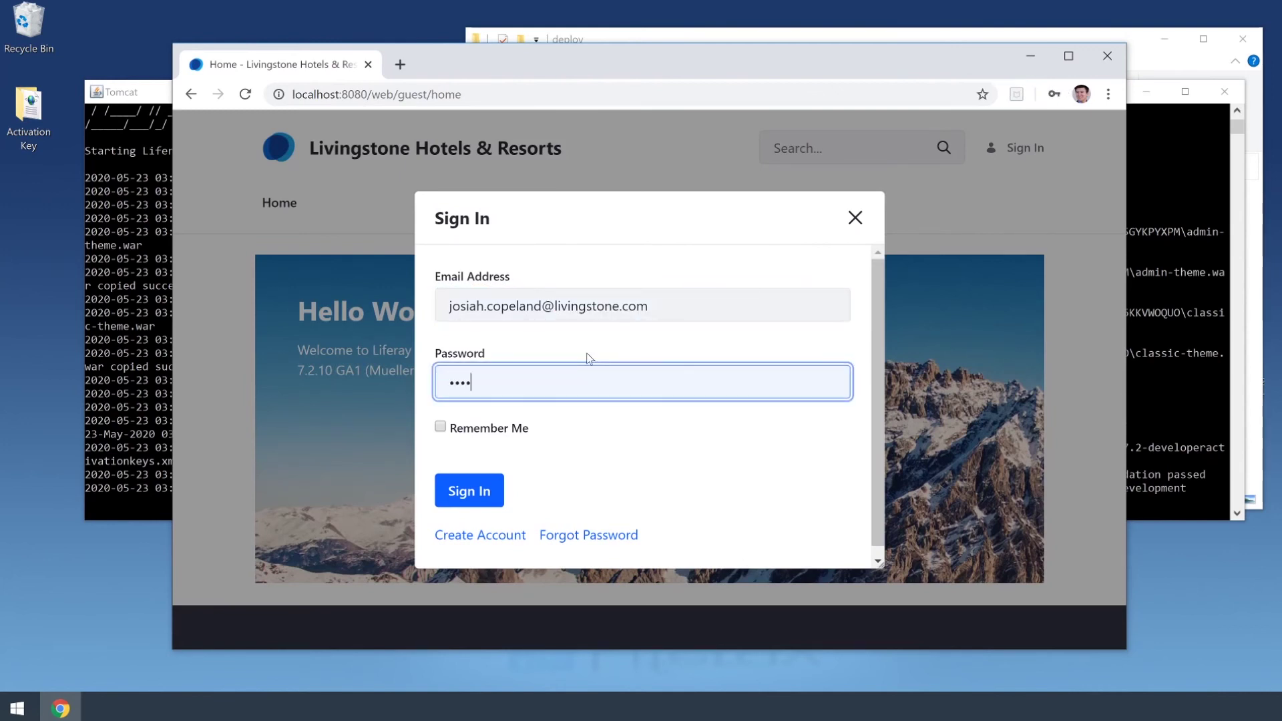
Sign in, accept the terms of use, and save a new administrator password entered twice
click(487, 492)
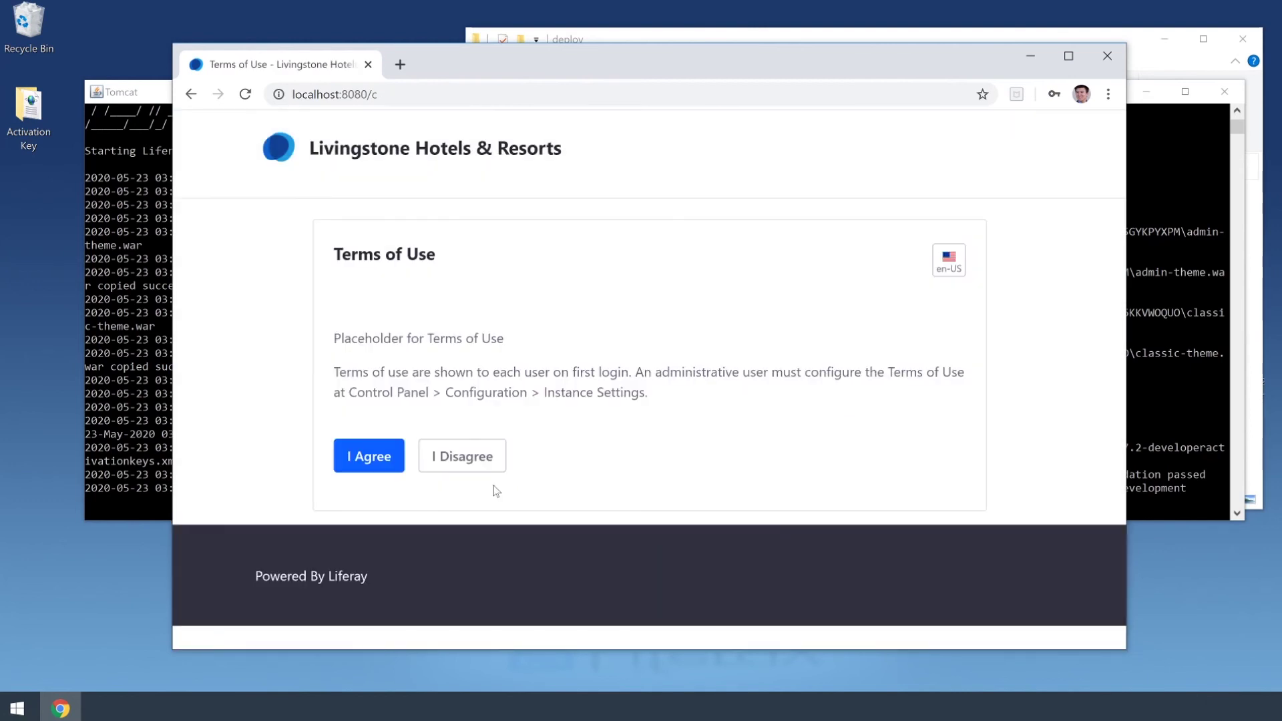
click(386, 461)
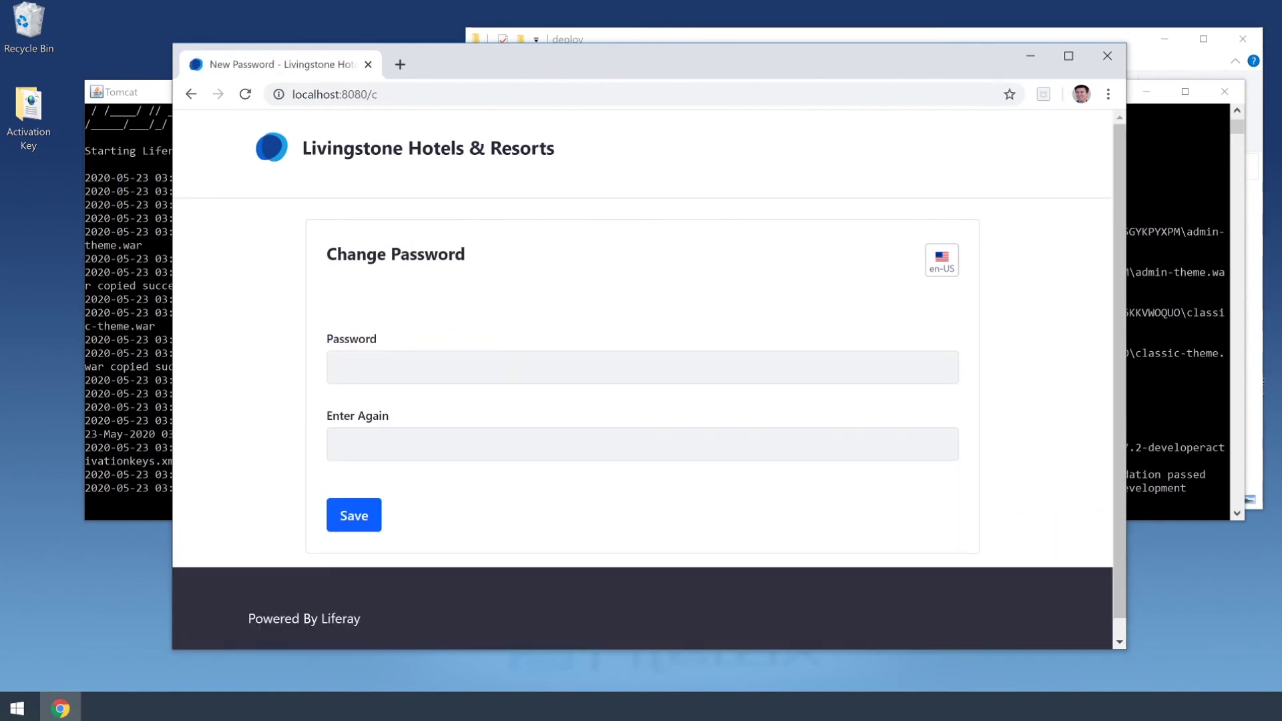
click(480, 368)
text(test)
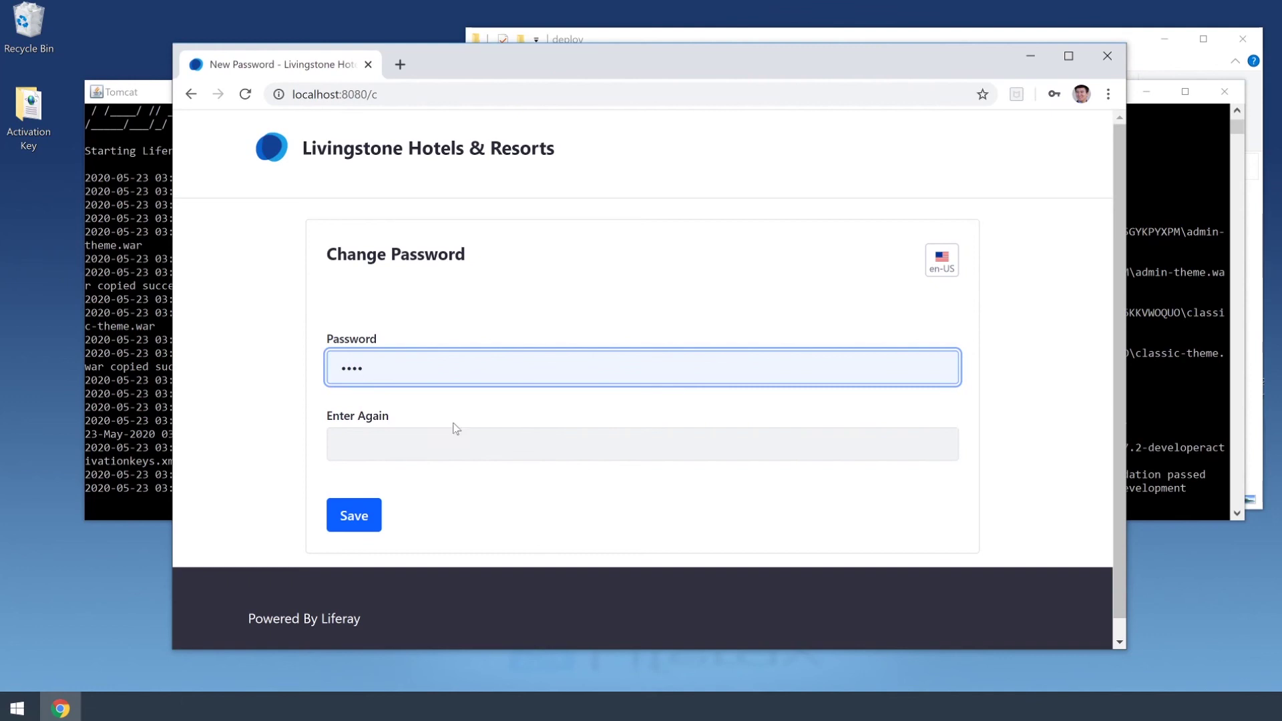
click(454, 429)
text(test)
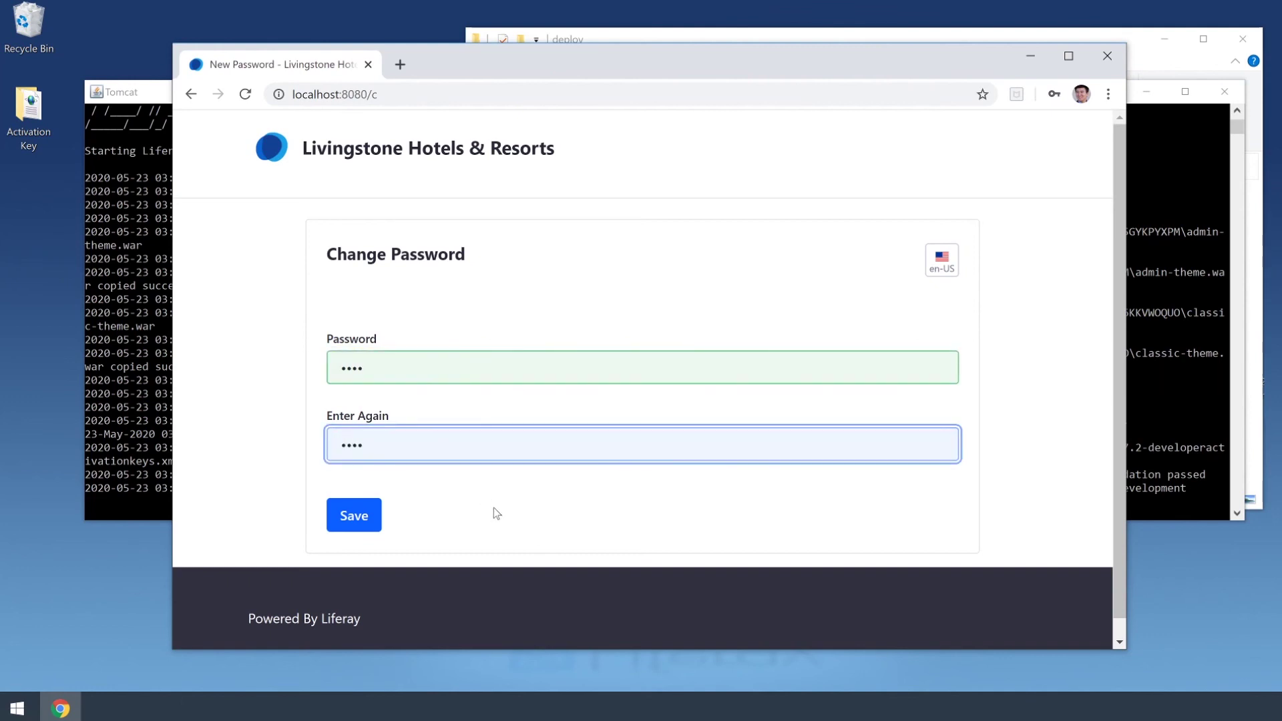
click(495, 508)
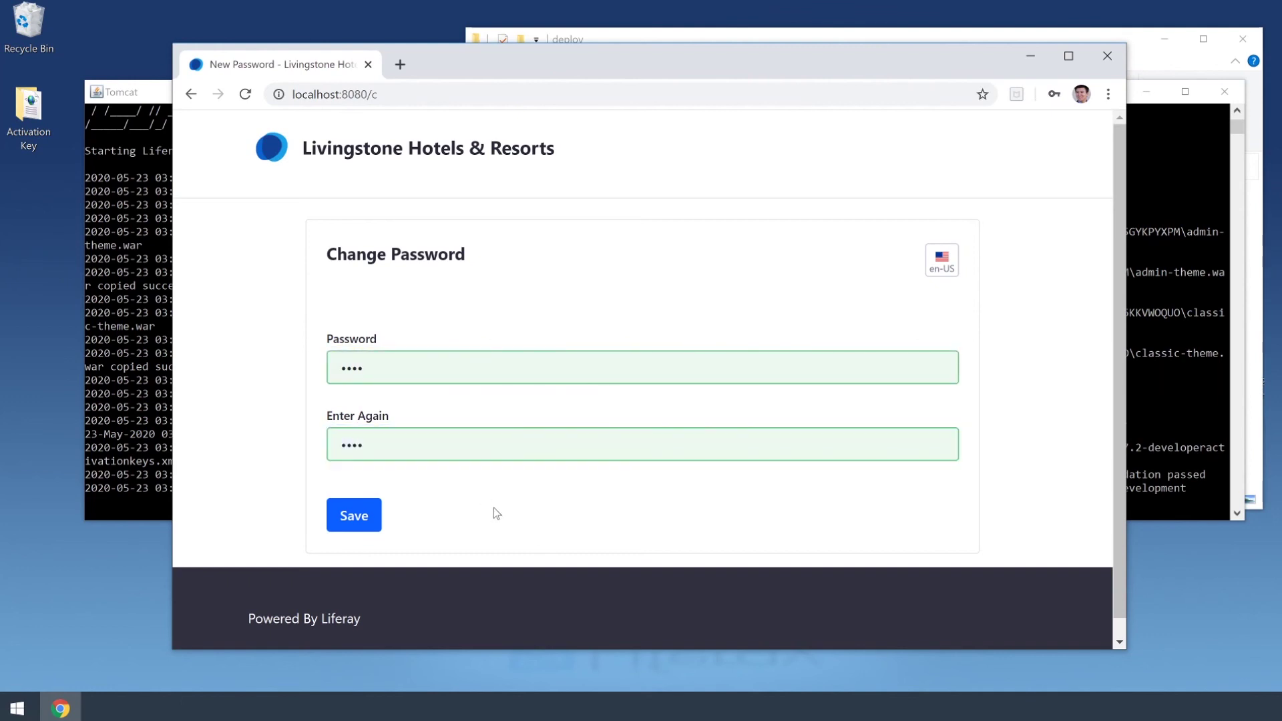
click(357, 532)
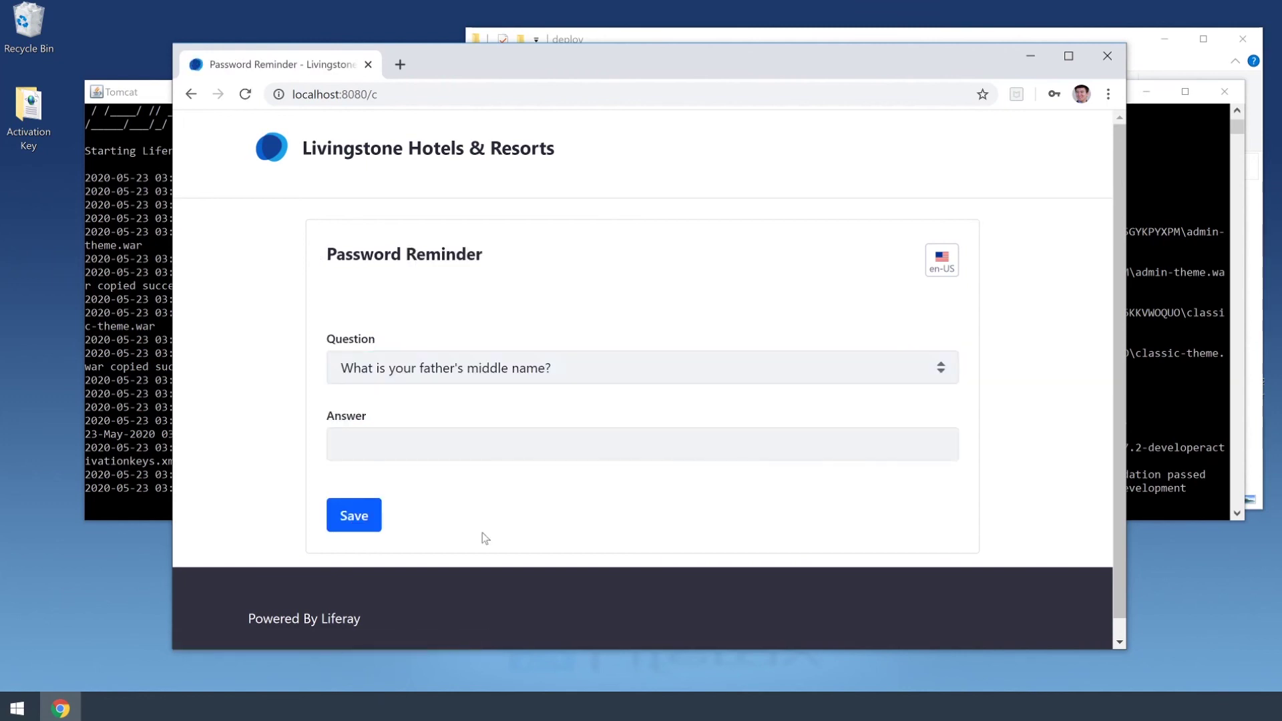
Save the password reminder answer and open the site administration menu
click(478, 441)
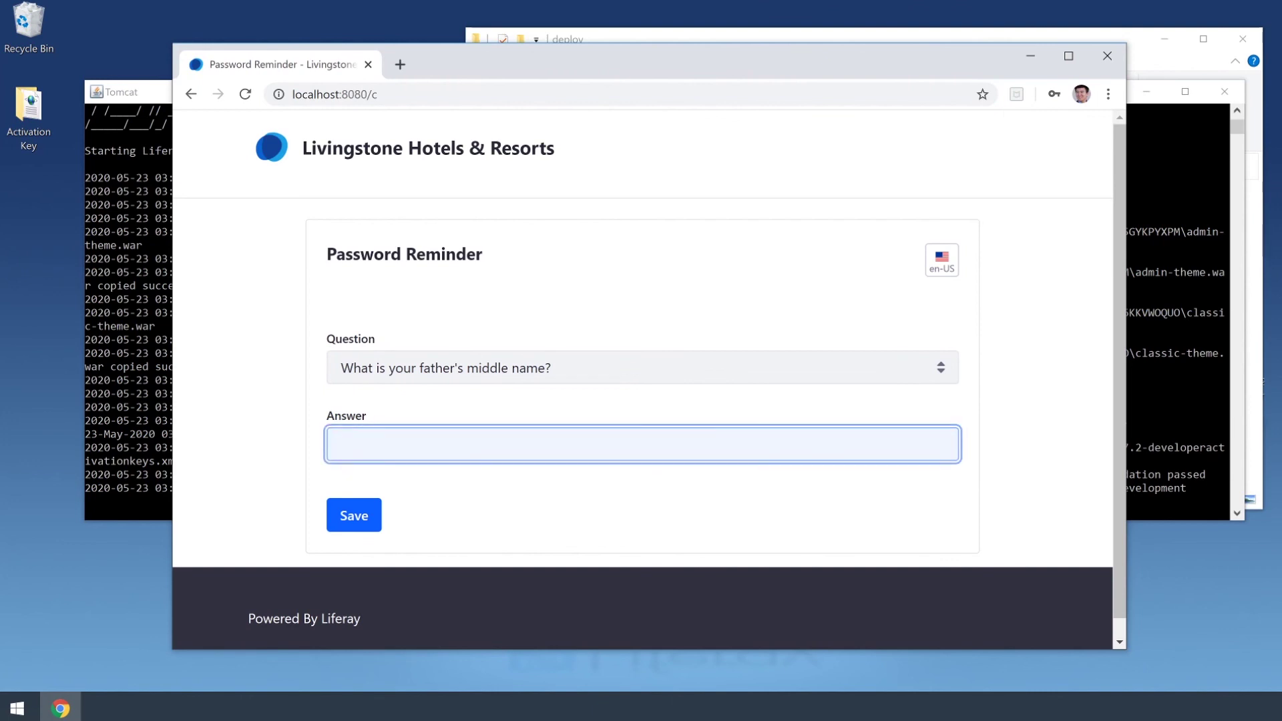
text(test)
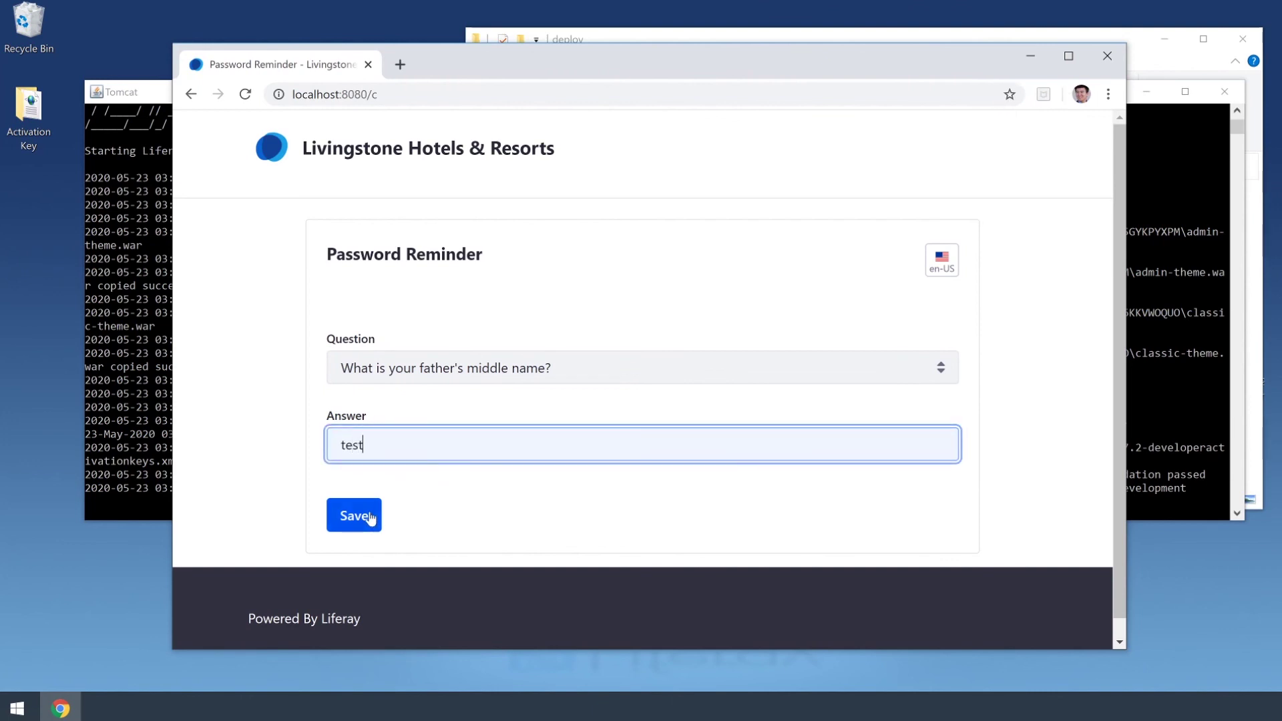
click(370, 518)
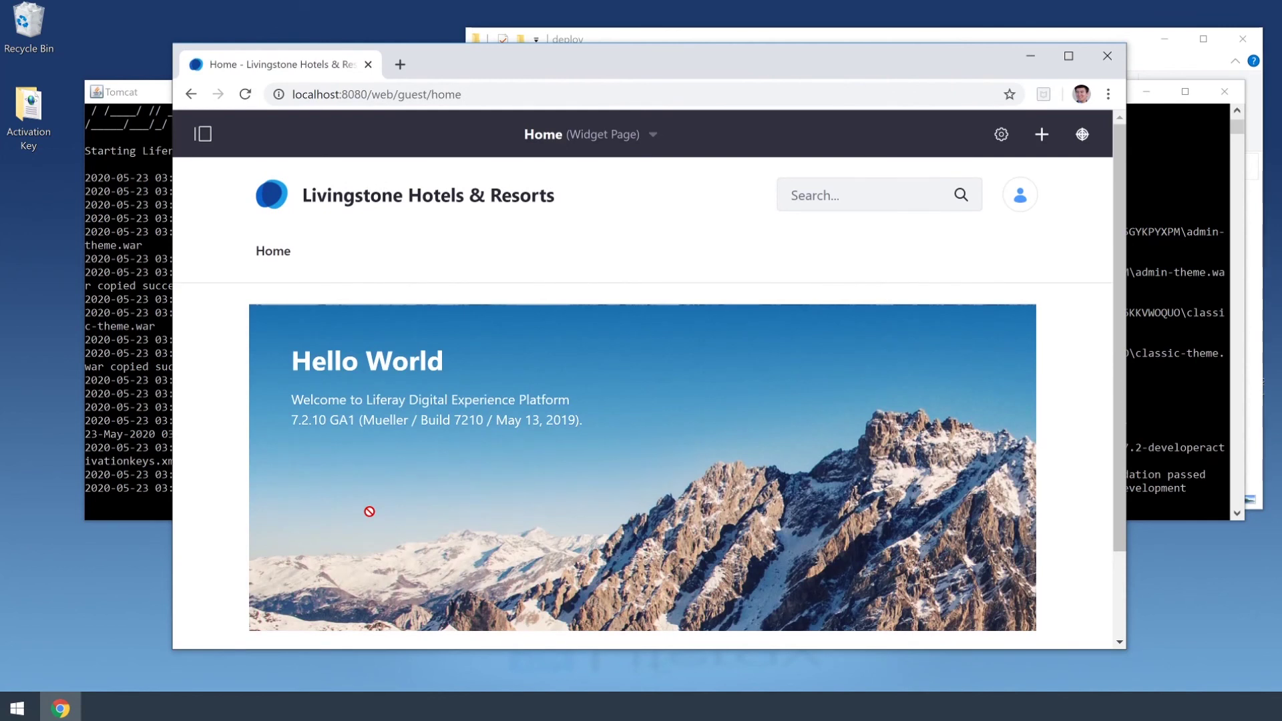
click(203, 135)
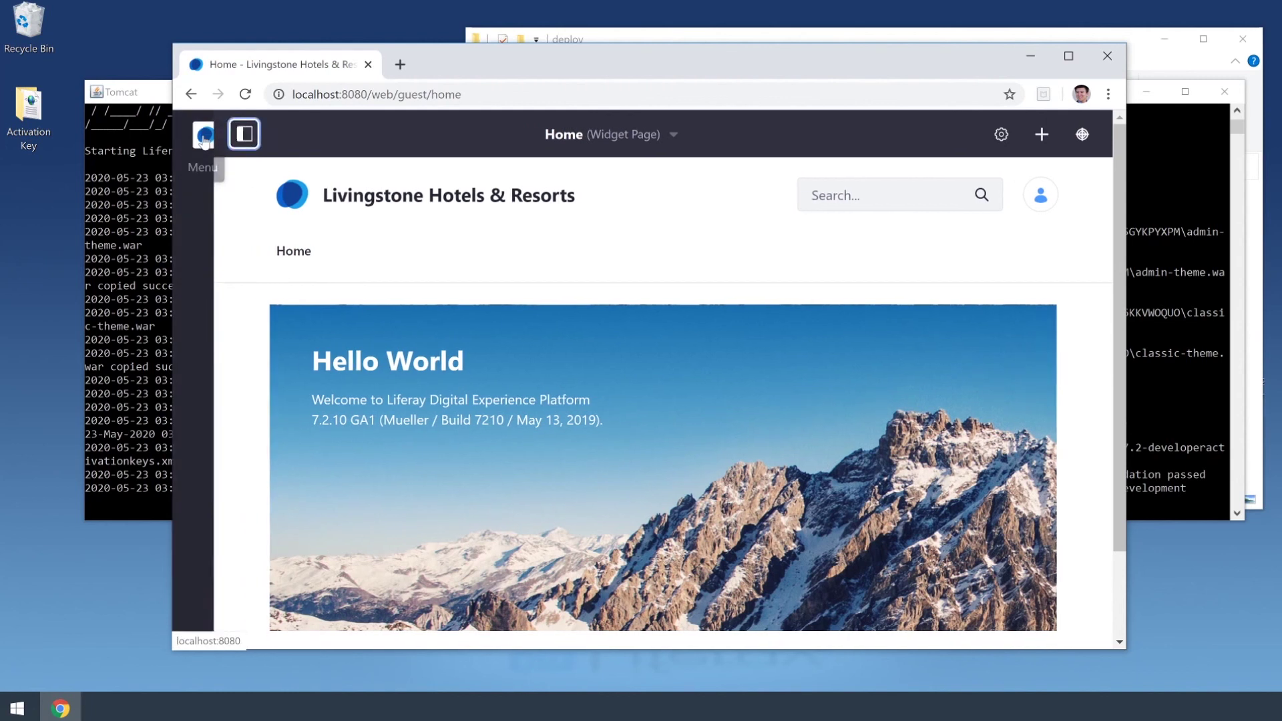